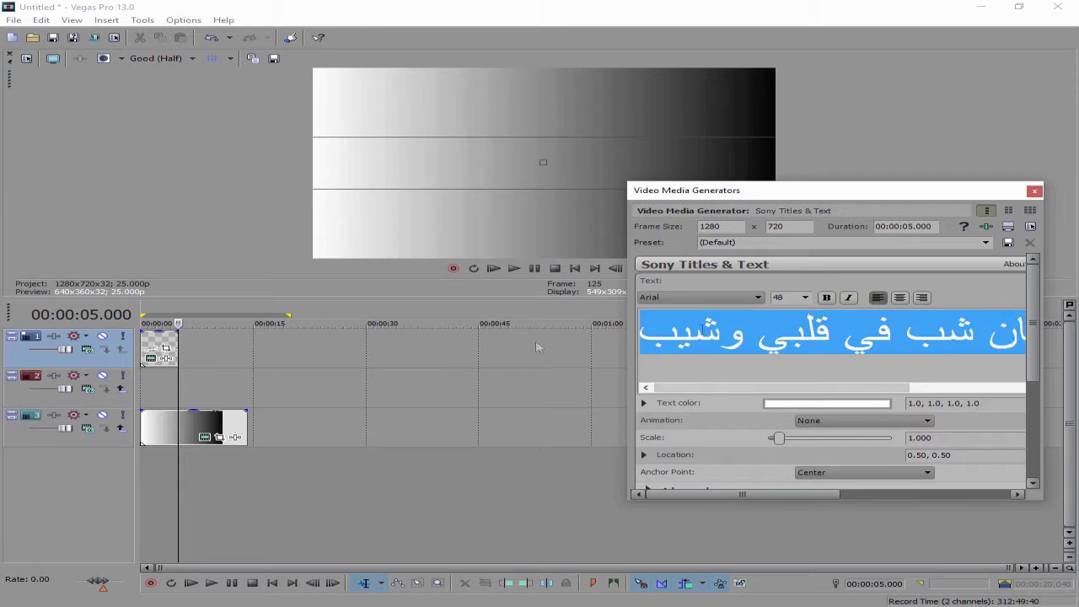
# Reduce the title text on the first track to font size 12.
pyautogui.click(153, 345)
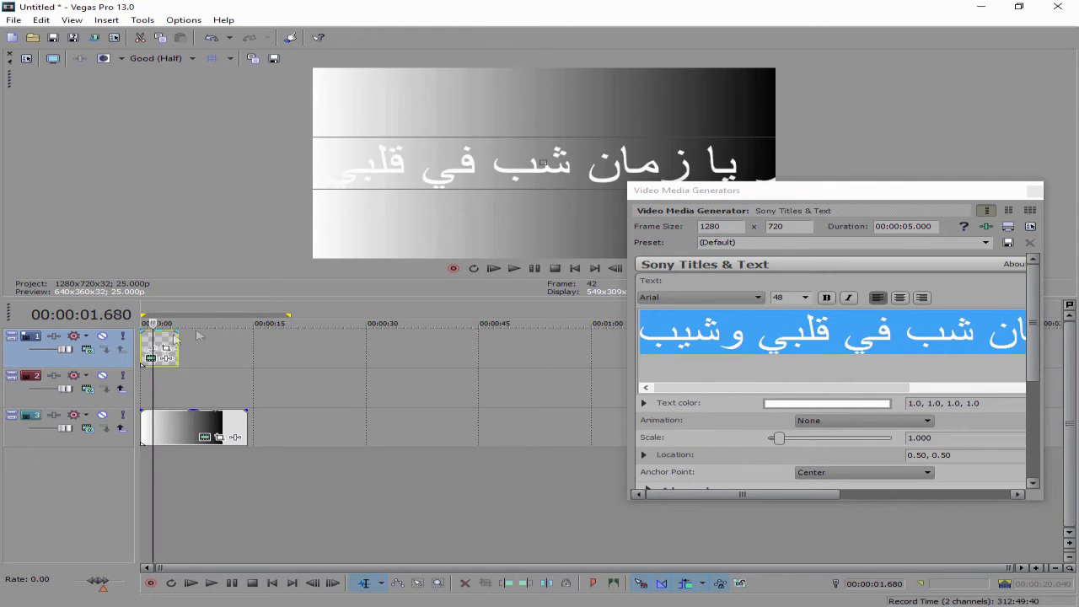
pyautogui.click(805, 297)
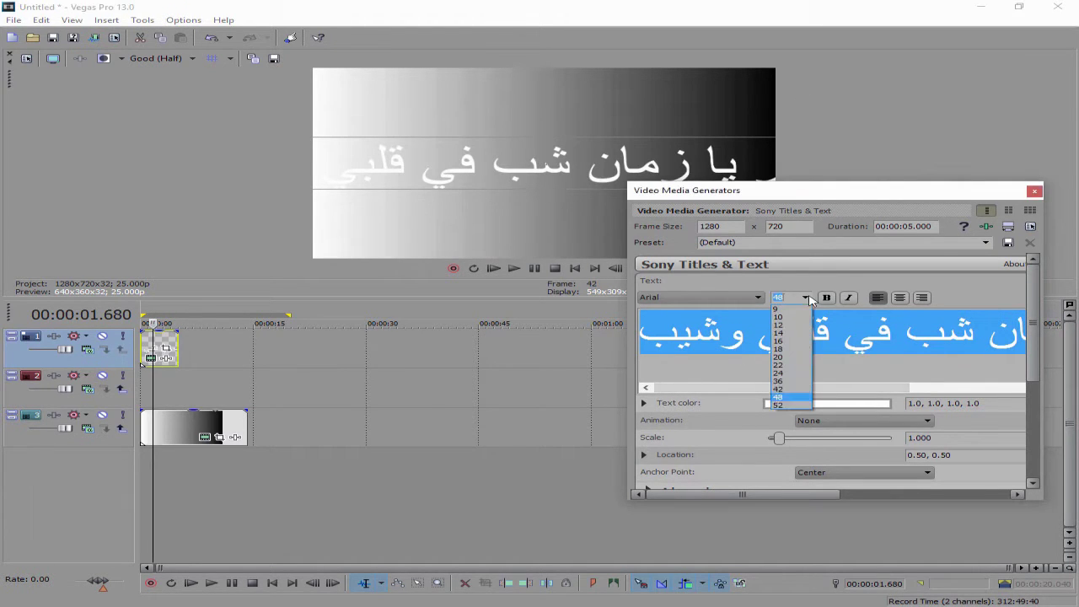
pyautogui.click(789, 335)
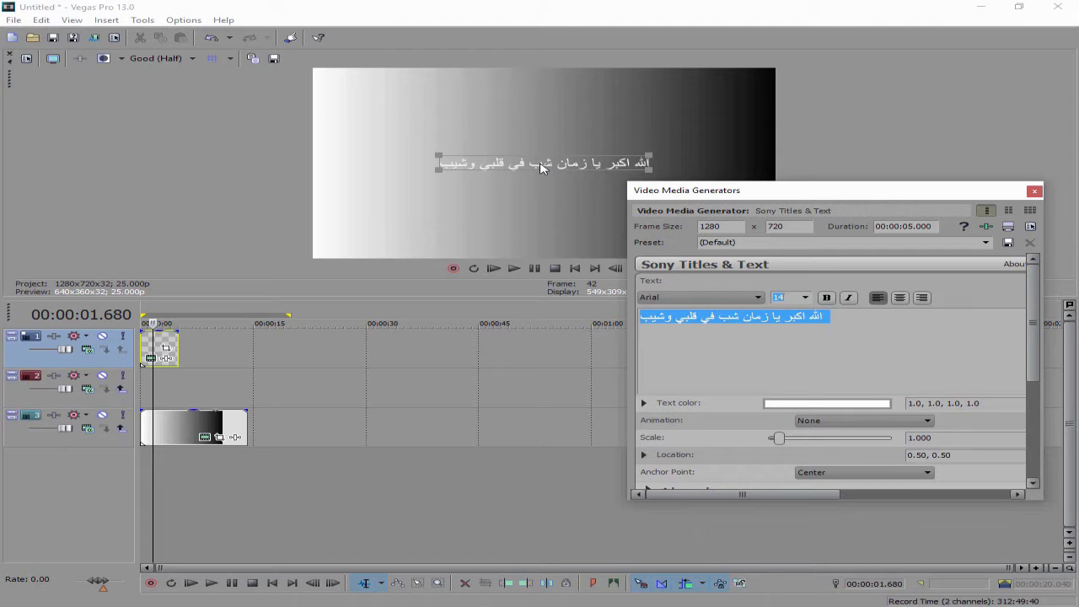
pyautogui.click(805, 298)
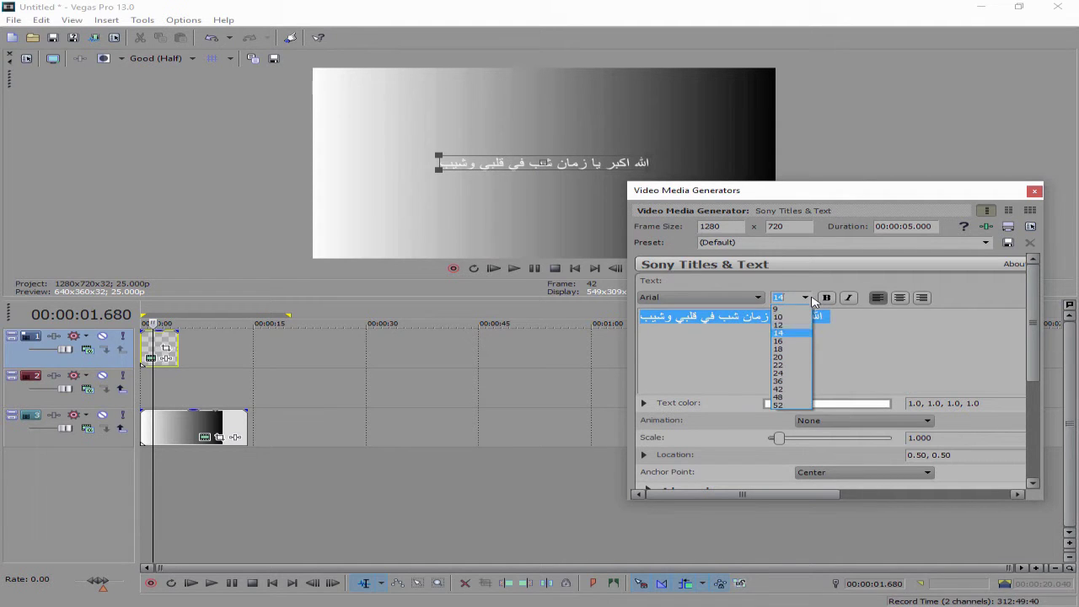
pyautogui.click(787, 319)
# Place the title at location 0.75, 0.50, with bold text and a scale of 0.900.
pyautogui.moveTo(552, 175); pyautogui.dragTo(720, 222)
pyautogui.click(681, 375)
pyautogui.scroll(-2, 722, 449)
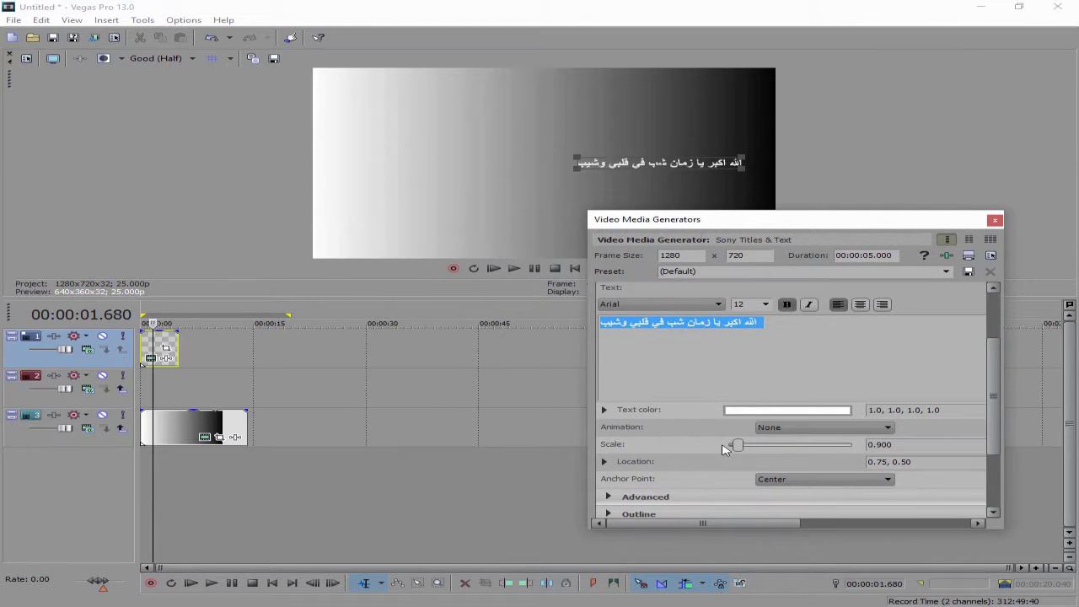
pyautogui.scroll(1, 735, 445)
pyautogui.scroll(-1, 734, 444)
pyautogui.scroll(2, 942, 444)
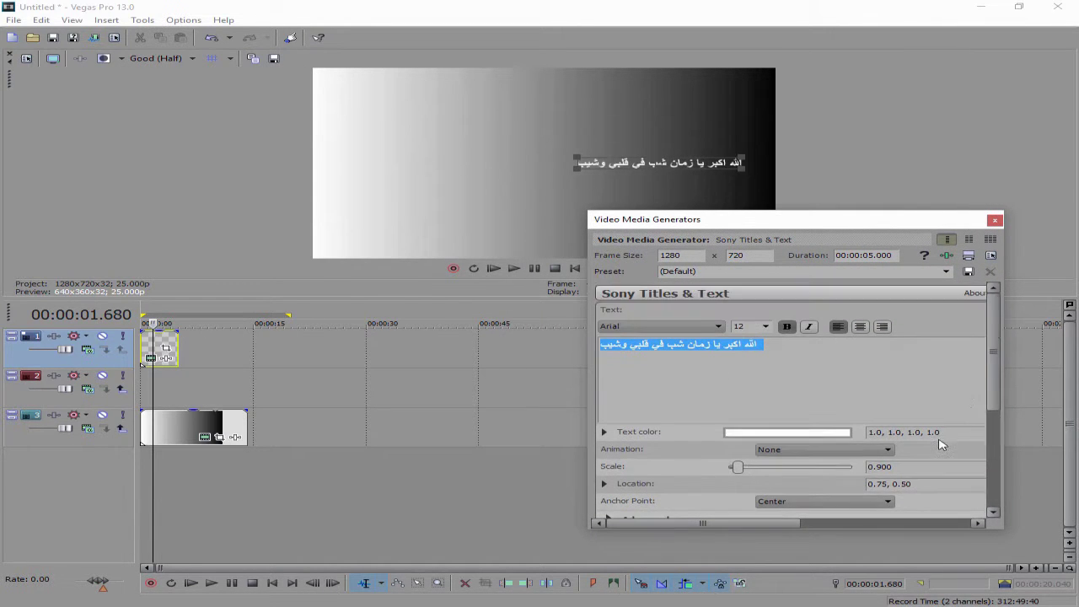
# Enable the title's shadow and set its offset to about 0.088 in X and 0.034 in Y.
pyautogui.scroll(-4, 985, 378)
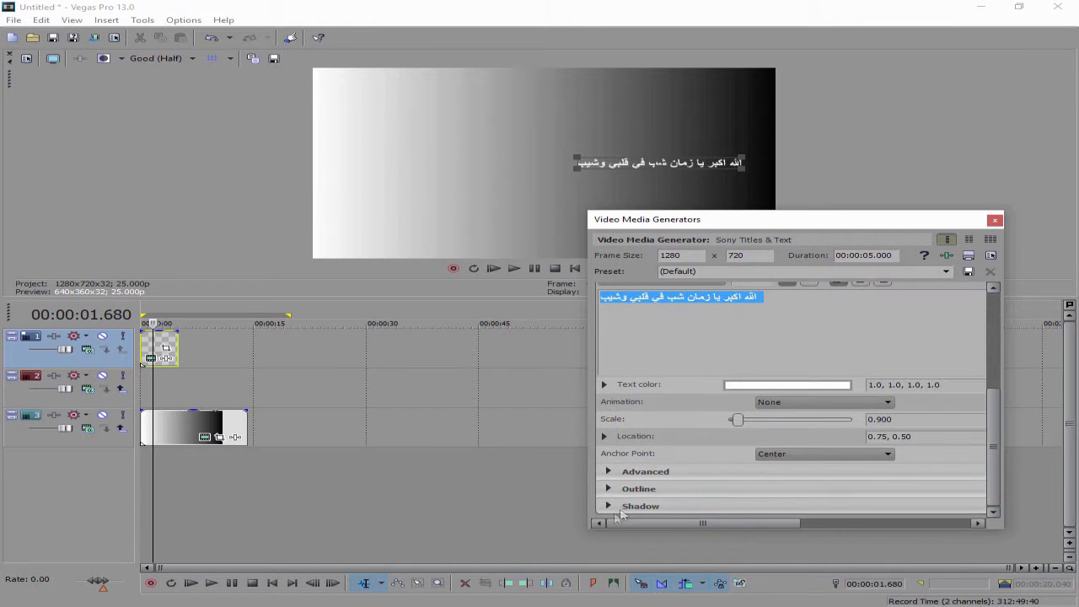
pyautogui.click(606, 506)
pyautogui.scroll(-4, 669, 480)
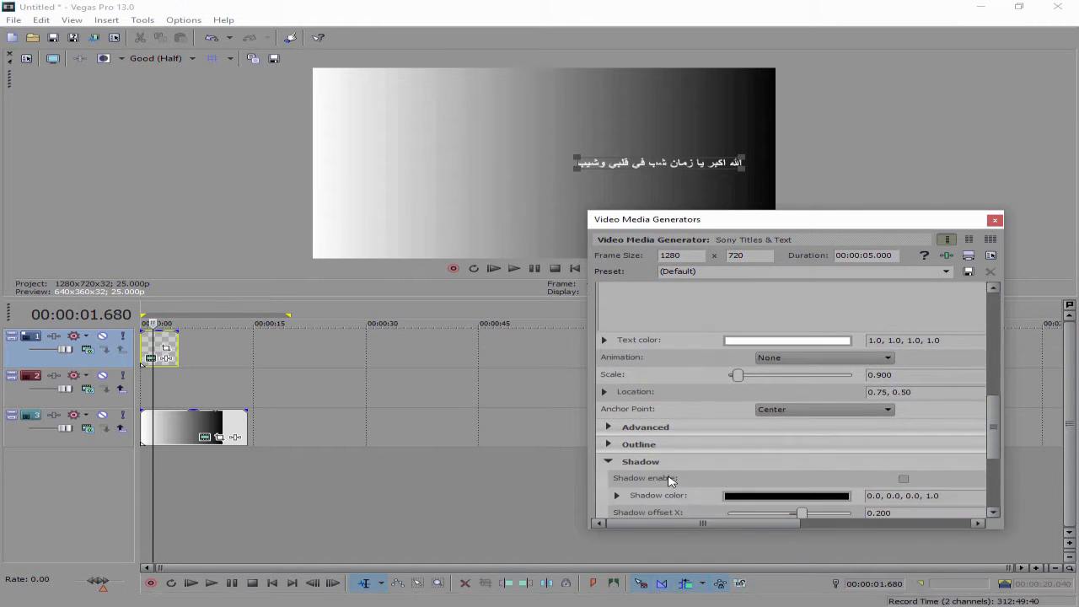
pyautogui.click(903, 479)
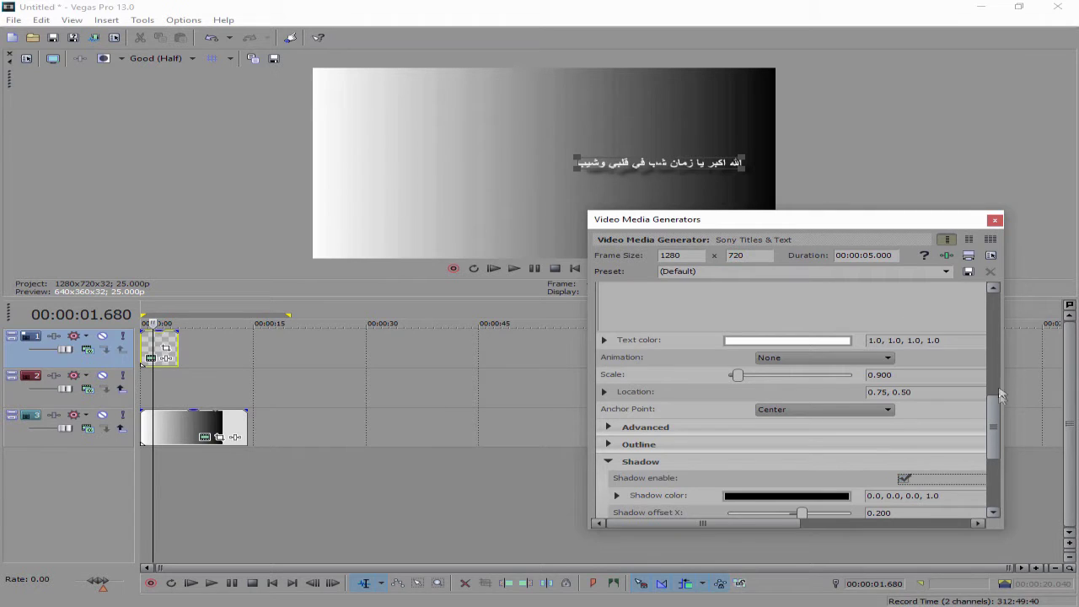
pyautogui.scroll(-3, 1000, 396)
pyautogui.moveTo(801, 472); pyautogui.dragTo(794, 495)
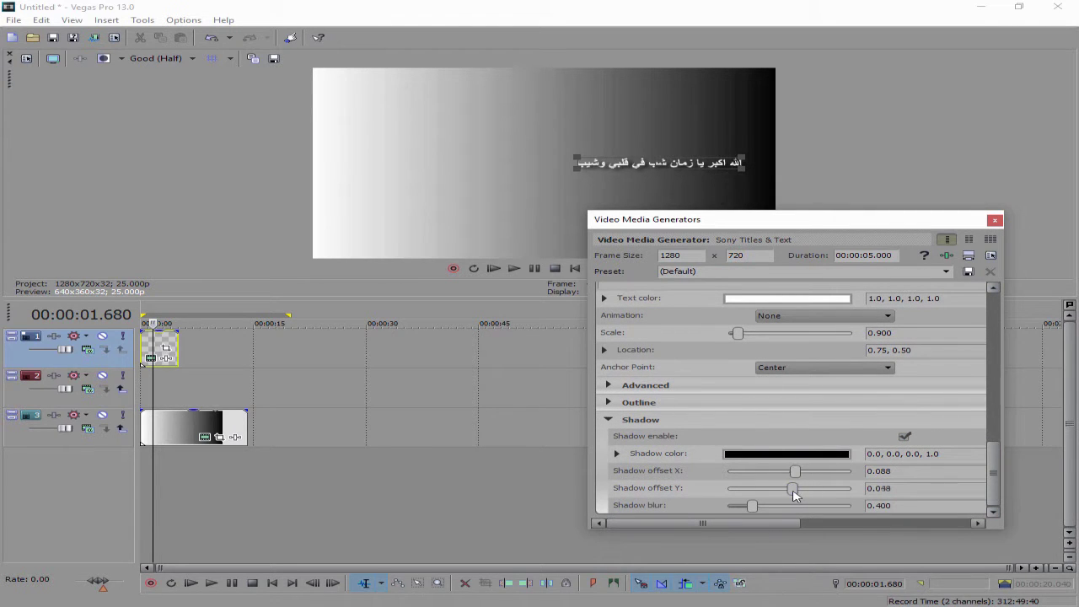
pyautogui.moveTo(718, 224); pyautogui.dragTo(717, 248)
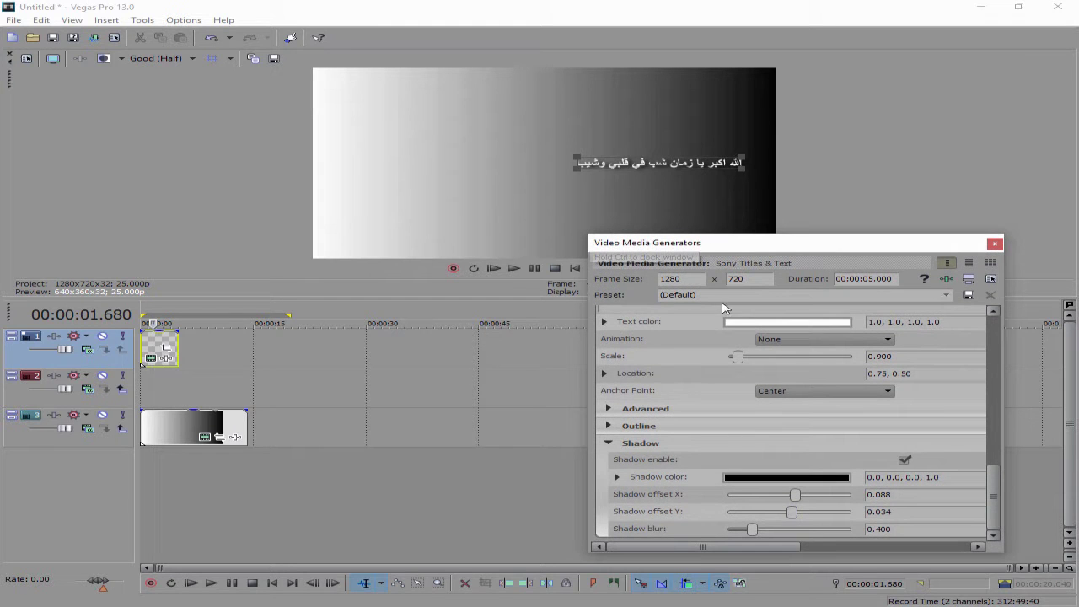
# Try the Slide Right animation on the title and play it from the start of the timeline.
pyautogui.scroll(9, 893, 456)
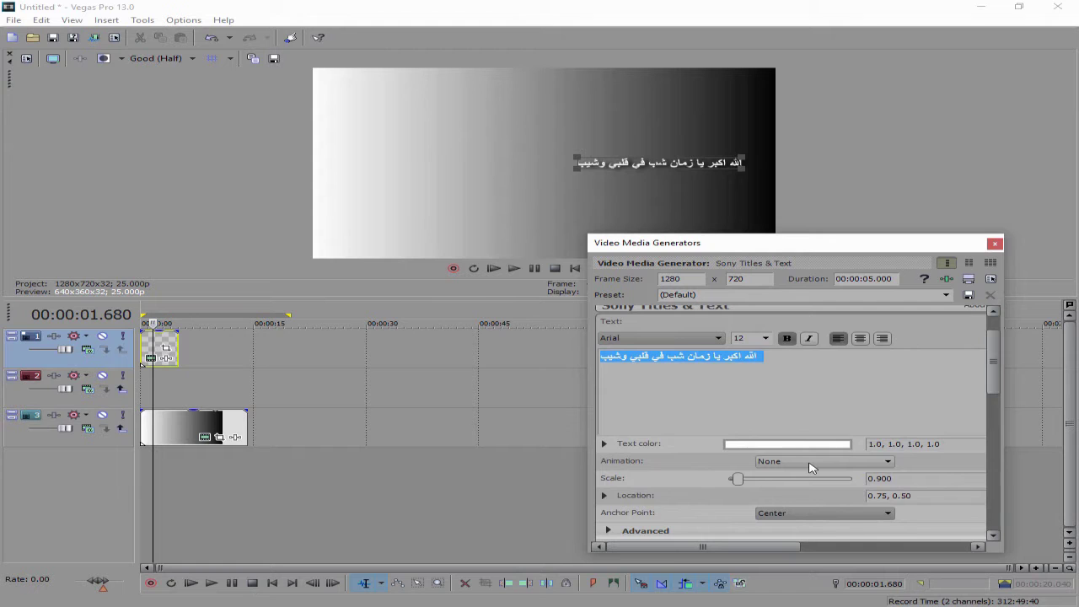
pyautogui.click(811, 467)
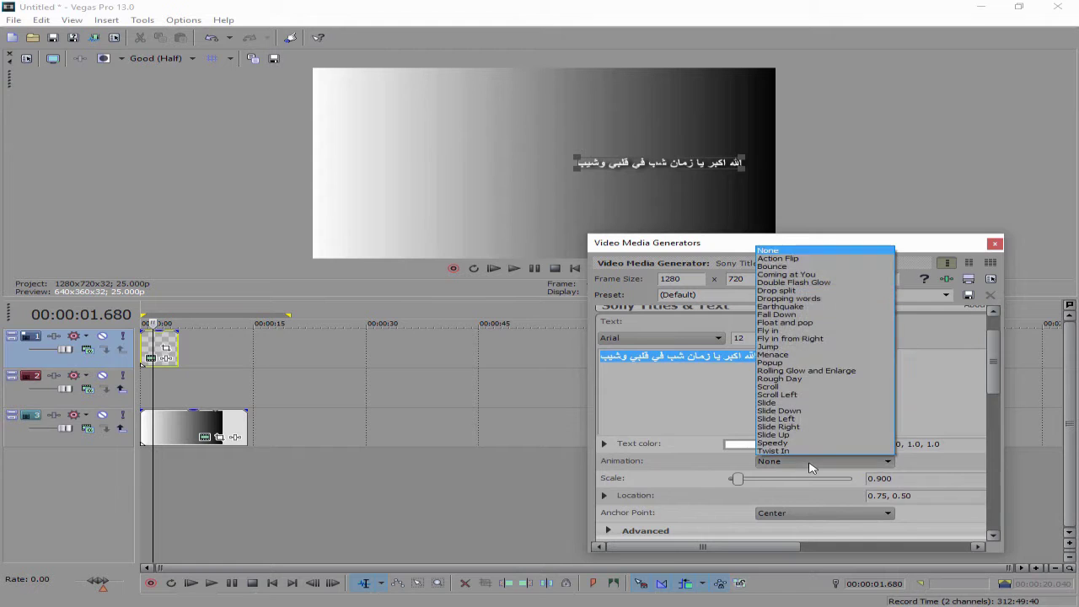
pyautogui.click(780, 426)
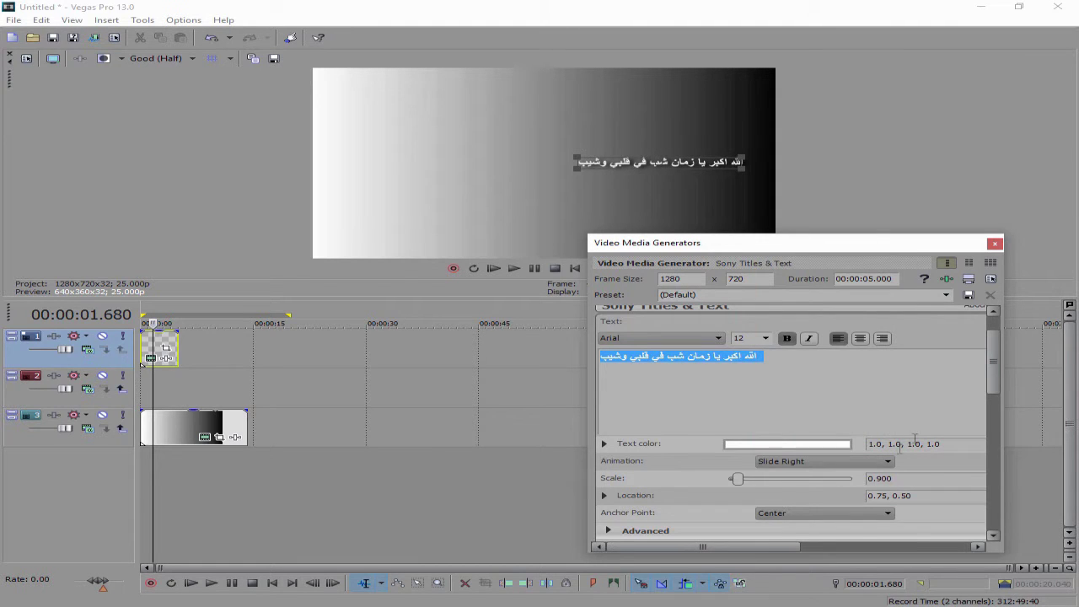
pyautogui.click(150, 388)
pyautogui.press('space')
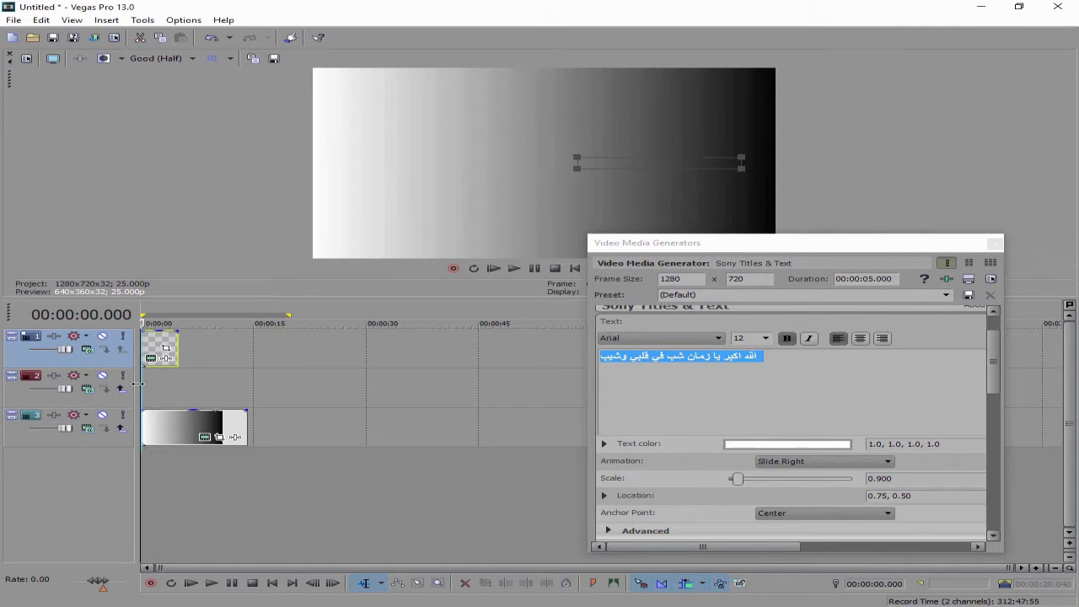
pyautogui.press('space')
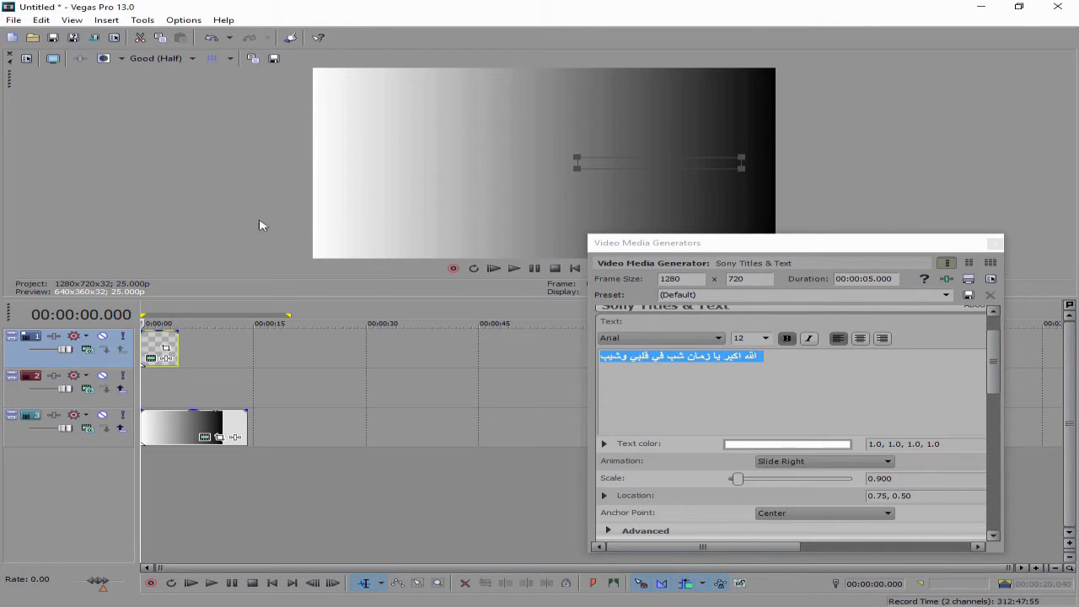
# Set the title's animation to Slide Left and preview it in playback.
pyautogui.click(799, 461)
pyautogui.click(780, 419)
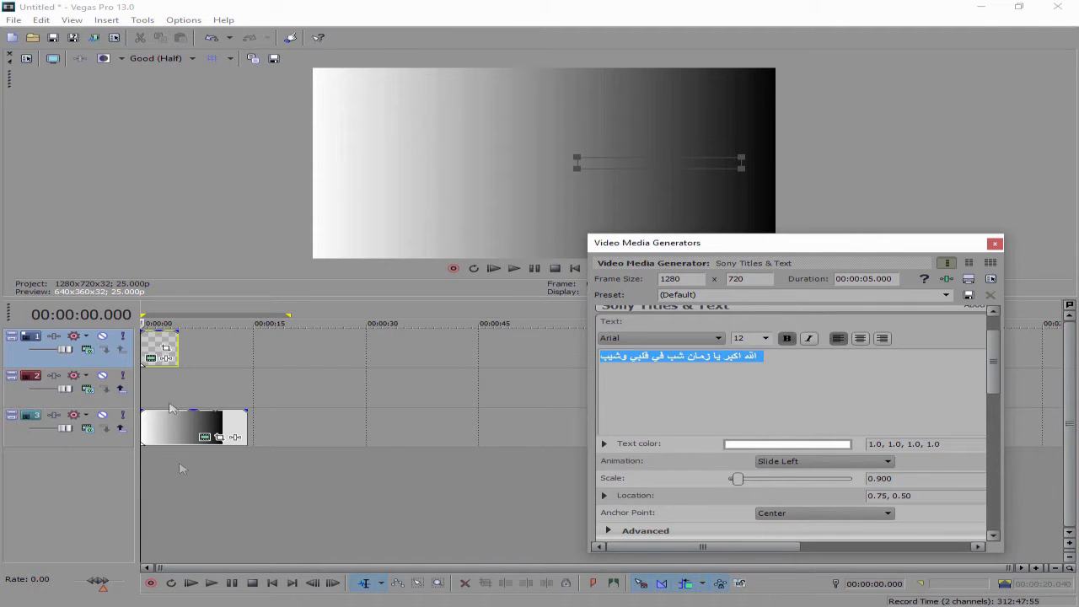
pyautogui.click(211, 584)
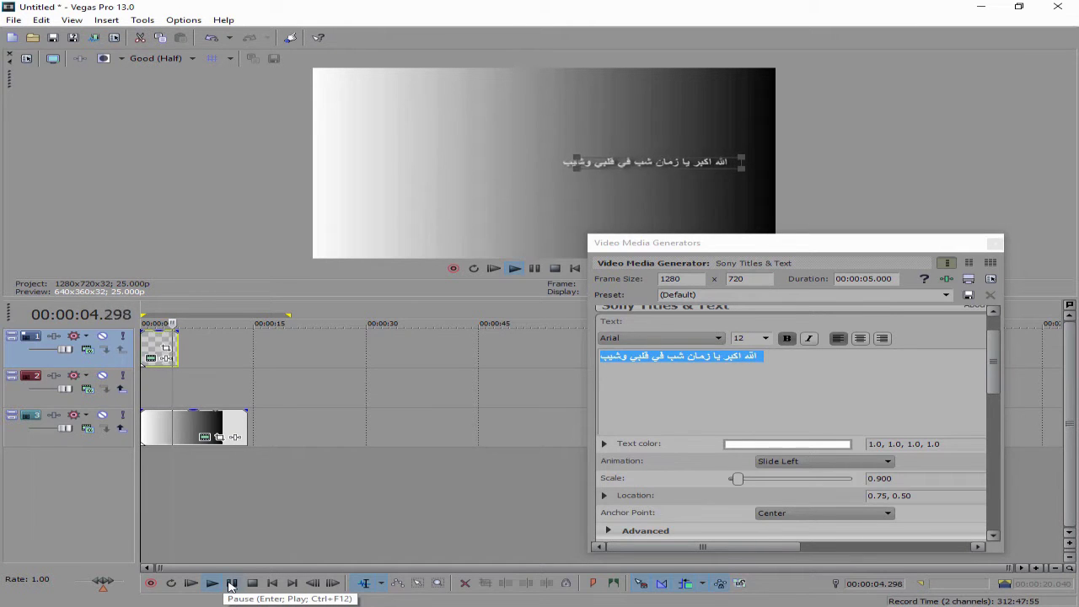
pyautogui.click(231, 583)
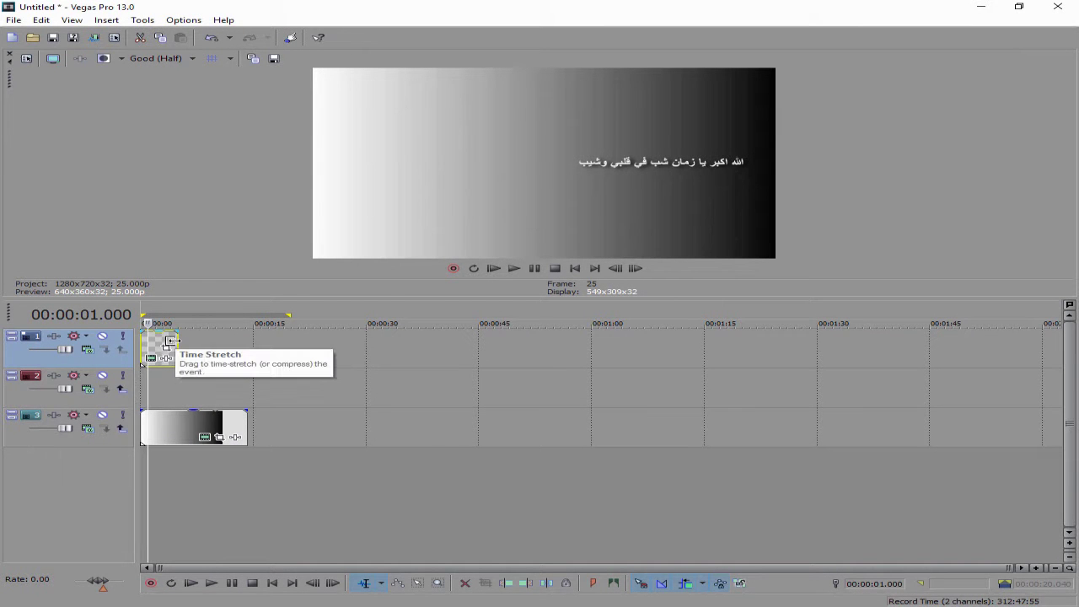
# Try time-stretching the title event by 15 seconds and play the timeline from the start.
pyautogui.moveTo(168, 341); pyautogui.dragTo(289, 341)
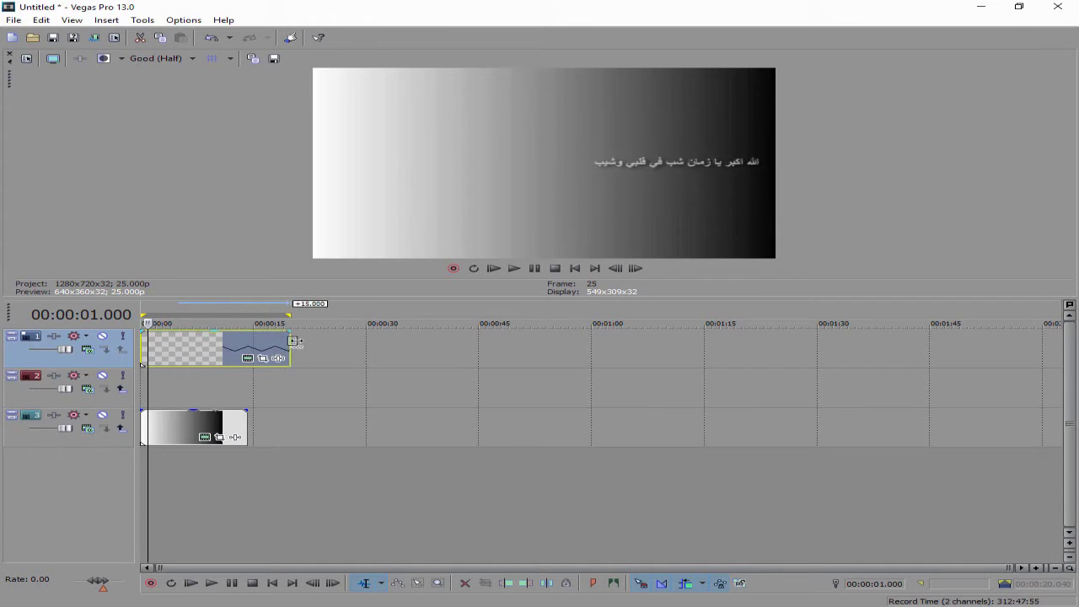
pyautogui.click(212, 342)
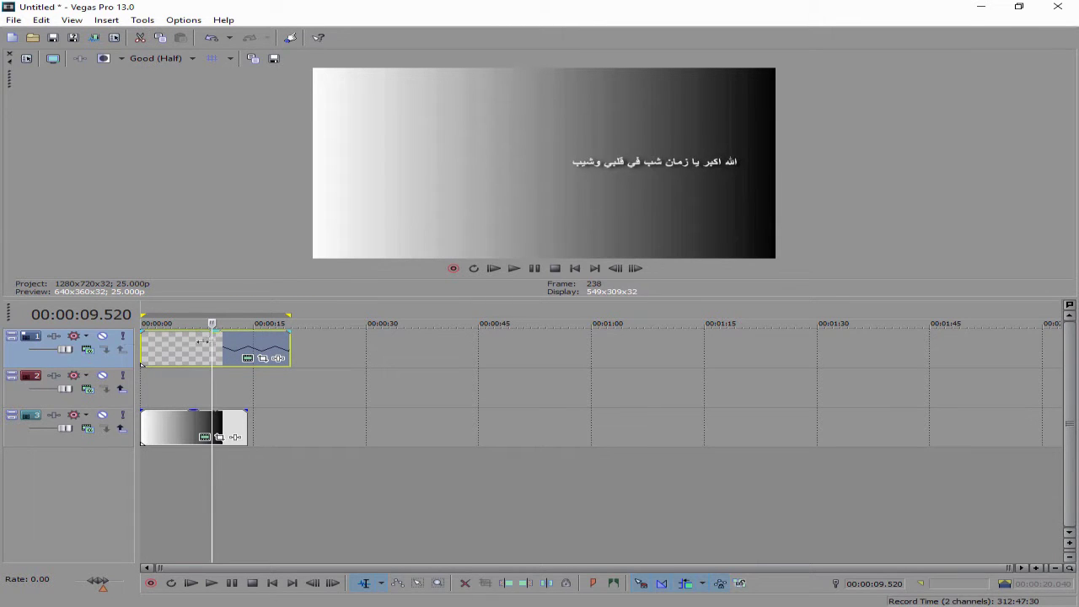
pyautogui.hotkey('ctrl', 'Home')
pyautogui.click(211, 583)
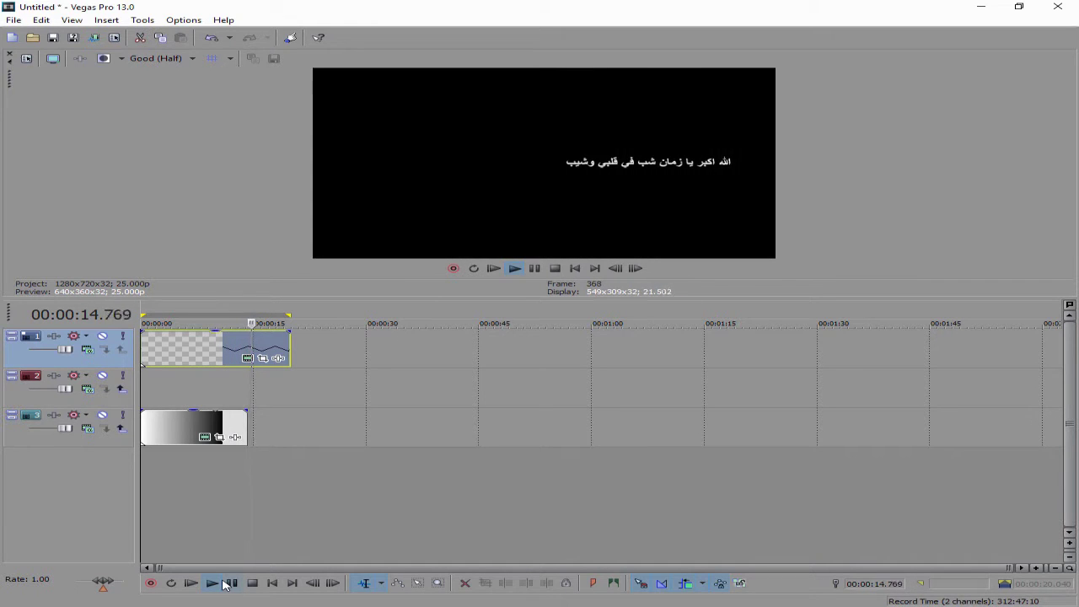
pyautogui.click(227, 583)
# Try shortening the stretched title event, and undo both changes to its length.
pyautogui.click(202, 354)
pyautogui.moveTo(291, 343); pyautogui.dragTo(235, 347)
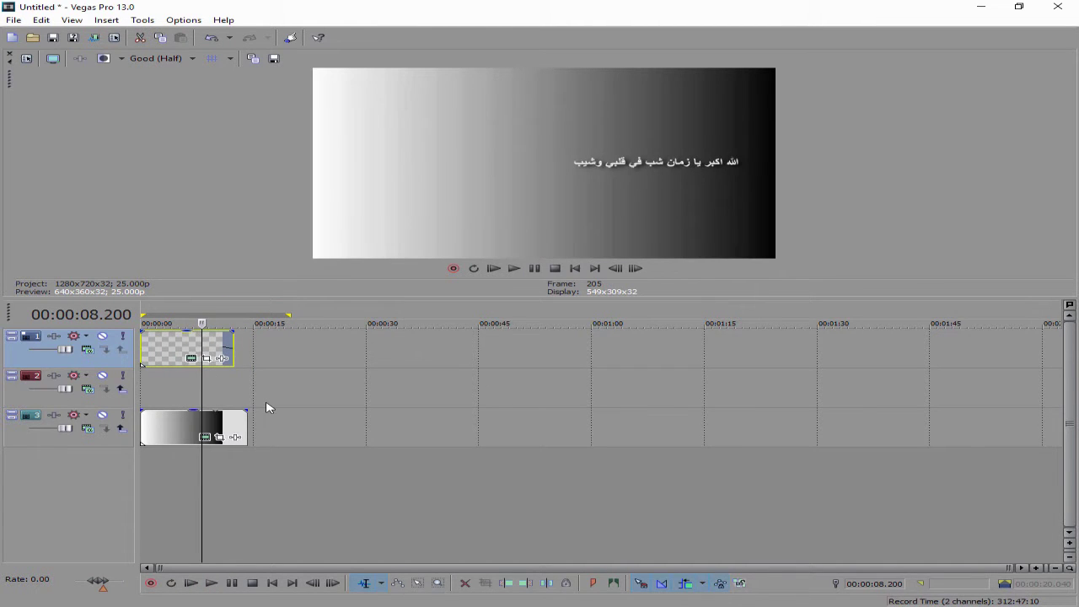
pyautogui.hotkey('ctrl', 'z')
pyautogui.hotkey('ctrl', 'z')
# Place the cursor at 00:00:02.680 on the title event and bring up the Starburst presets in the Video FX collection.
pyautogui.click(160, 345)
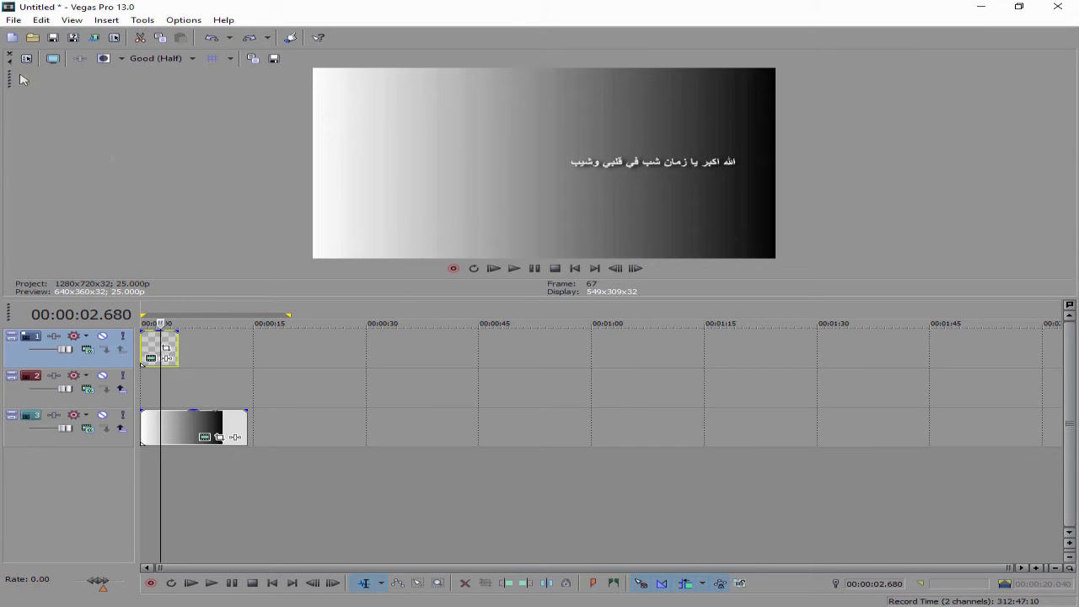
pyautogui.click(74, 21)
pyautogui.moveTo(177, 100)
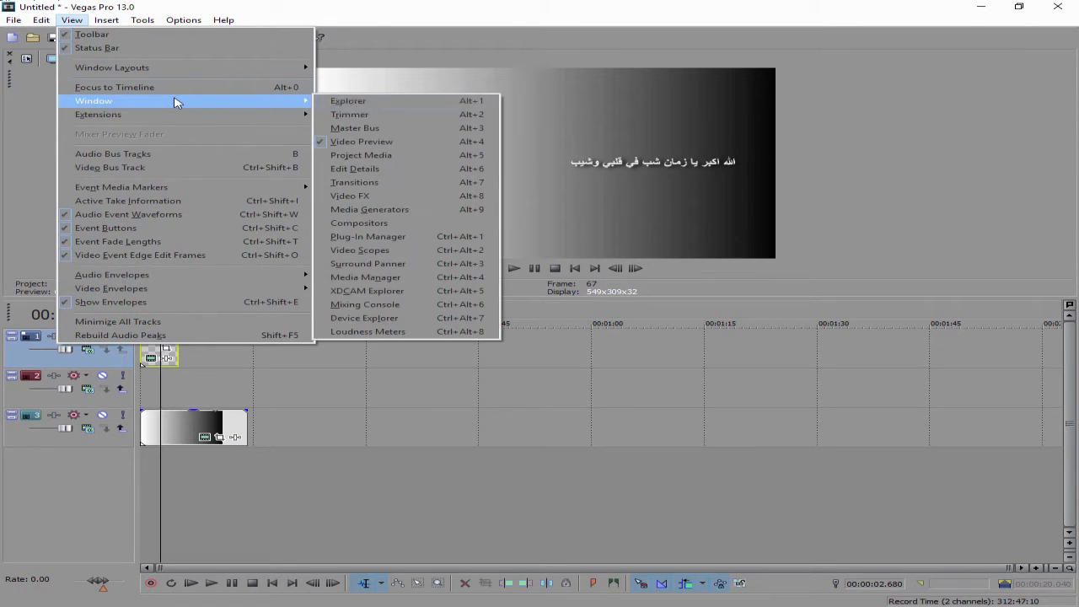
pyautogui.click(352, 196)
pyautogui.moveTo(770, 226); pyautogui.dragTo(665, 214)
pyautogui.scroll(-7, 730, 349)
pyautogui.scroll(-6, 730, 349)
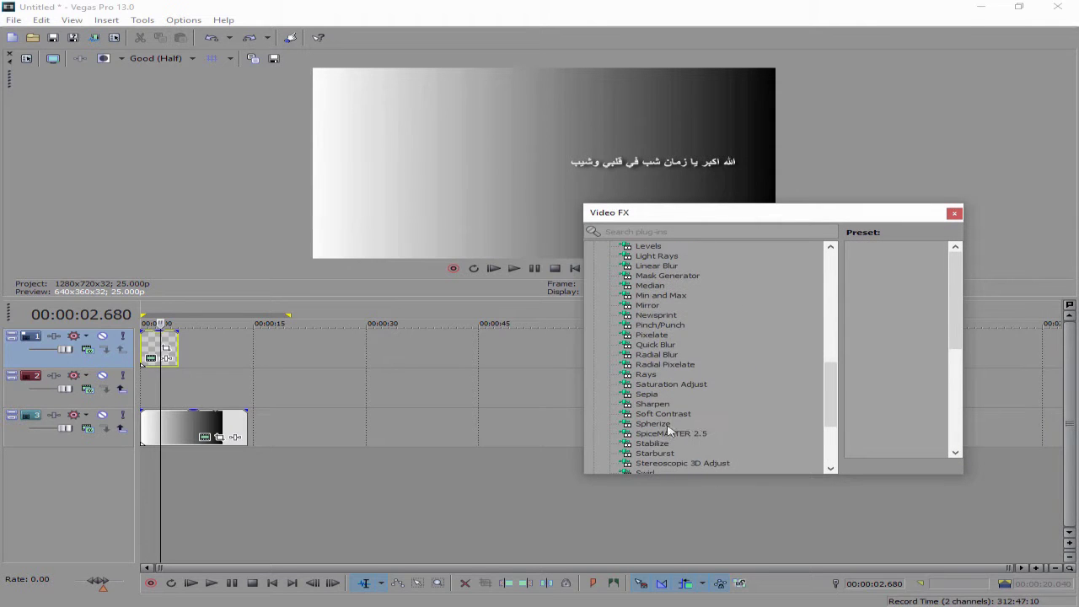
pyautogui.click(653, 454)
pyautogui.scroll(-1, 683, 463)
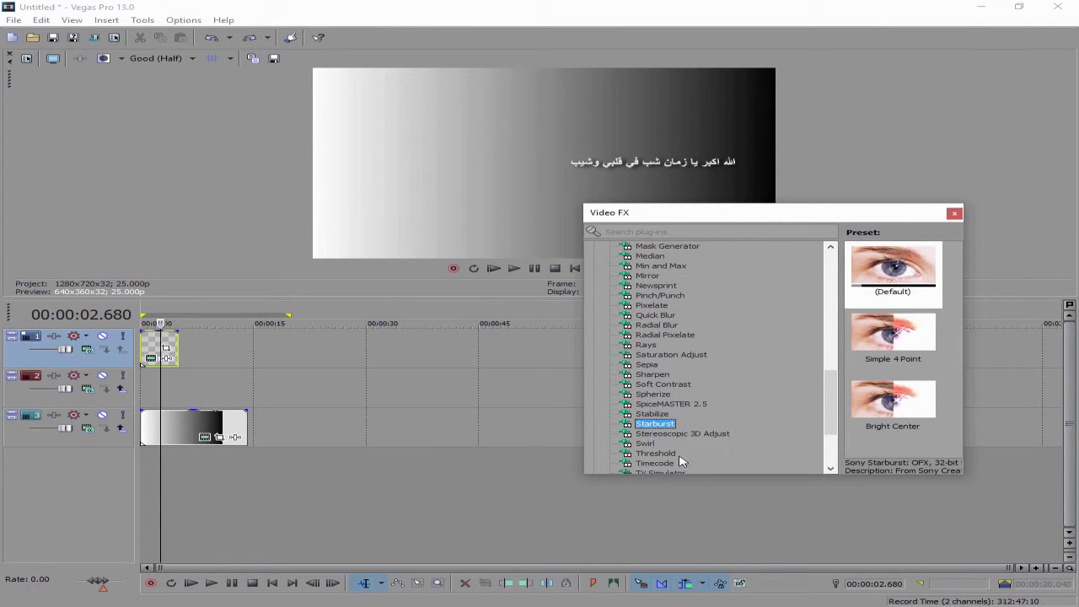
# Apply the Starburst Simple 4 Point preset to the title event and clear the view of its settings.
pyautogui.moveTo(585, 342); pyautogui.dragTo(437, 342)
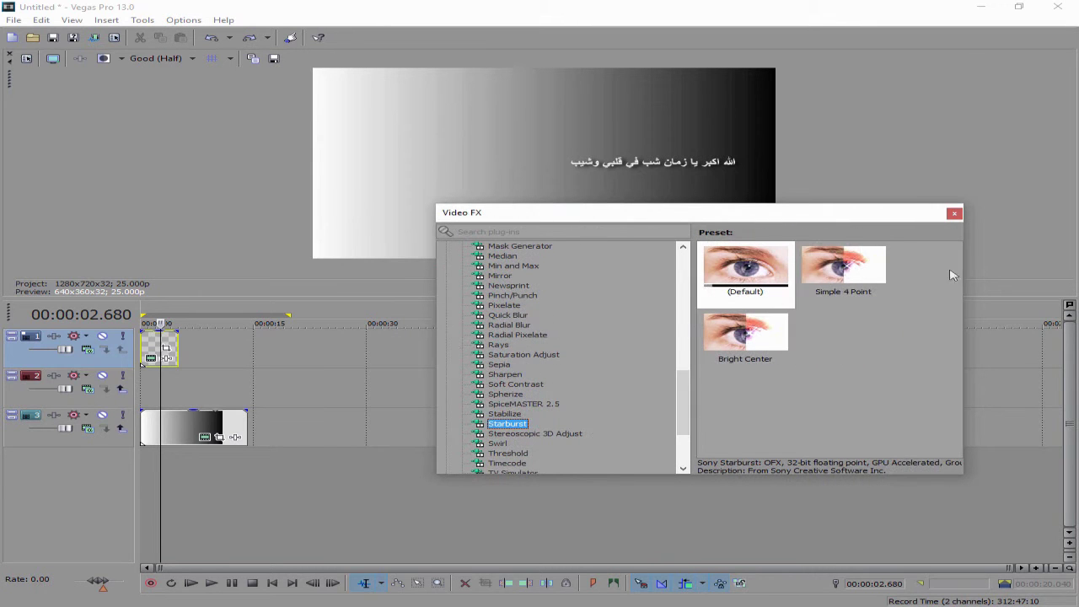
pyautogui.click(843, 265)
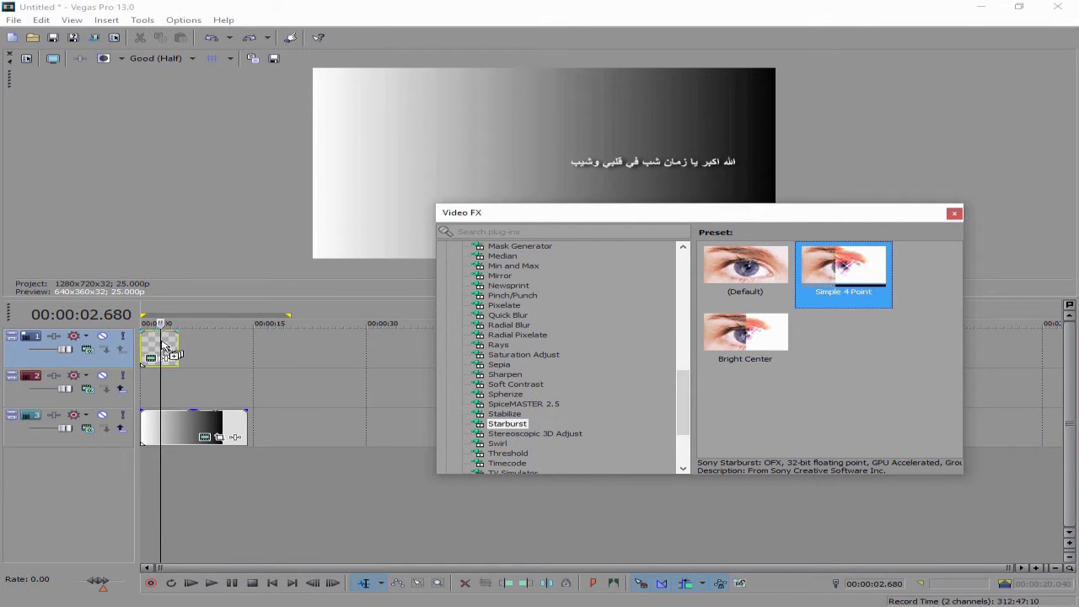
pyautogui.moveTo(164, 346); pyautogui.dragTo(165, 347)
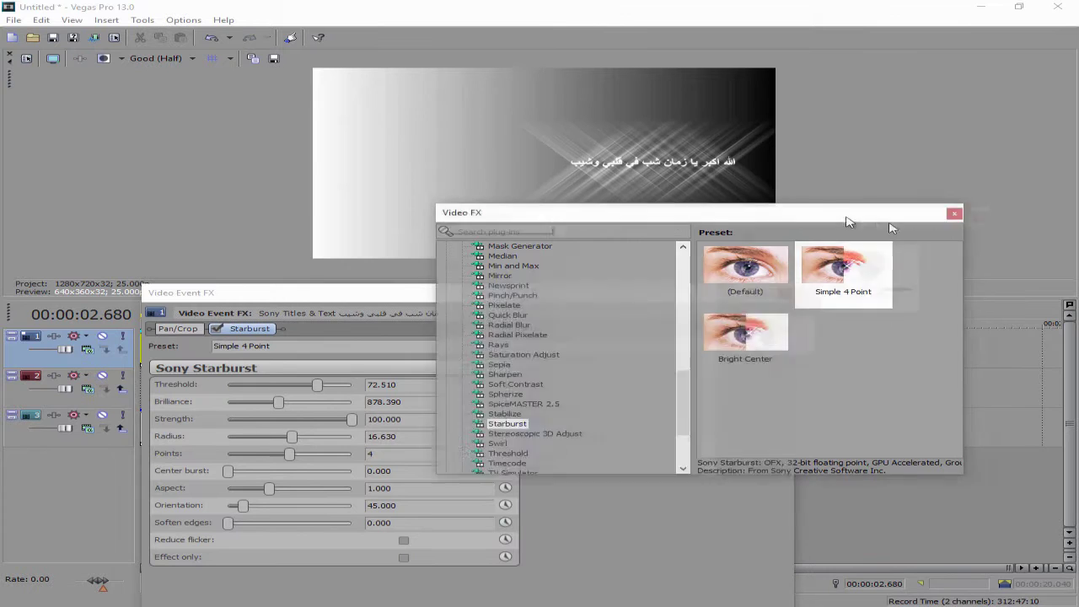
pyautogui.moveTo(908, 221); pyautogui.dragTo(1039, 293)
pyautogui.moveTo(575, 301); pyautogui.dragTo(642, 427)
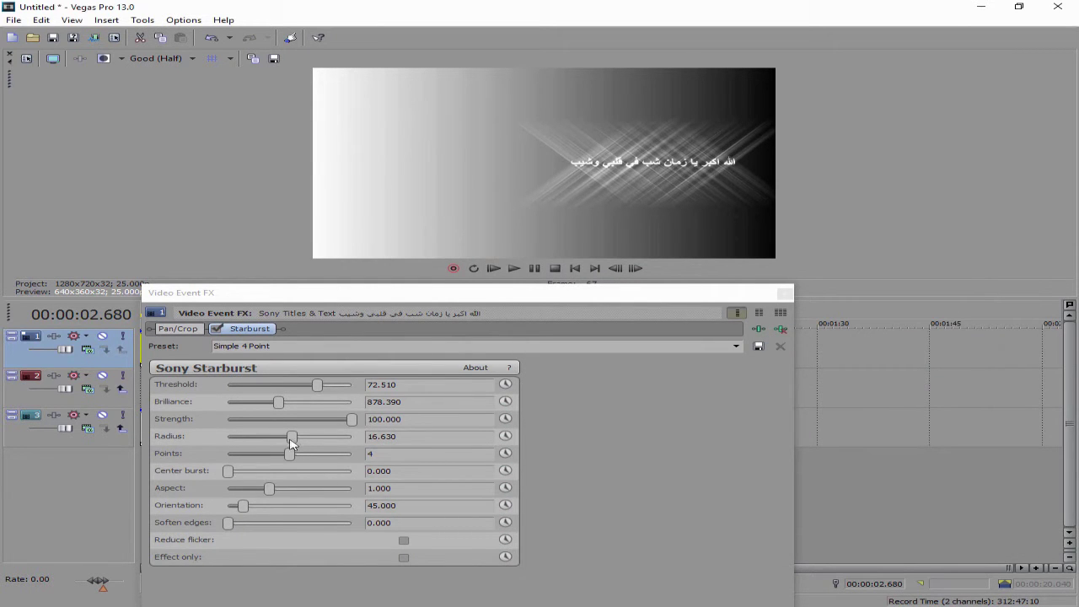
# Set Starburst radius and points to 2, strength to about 15.6, brilliance 617, threshold 53.7 and orientation 129.8.
pyautogui.moveTo(291, 438); pyautogui.dragTo(227, 436)
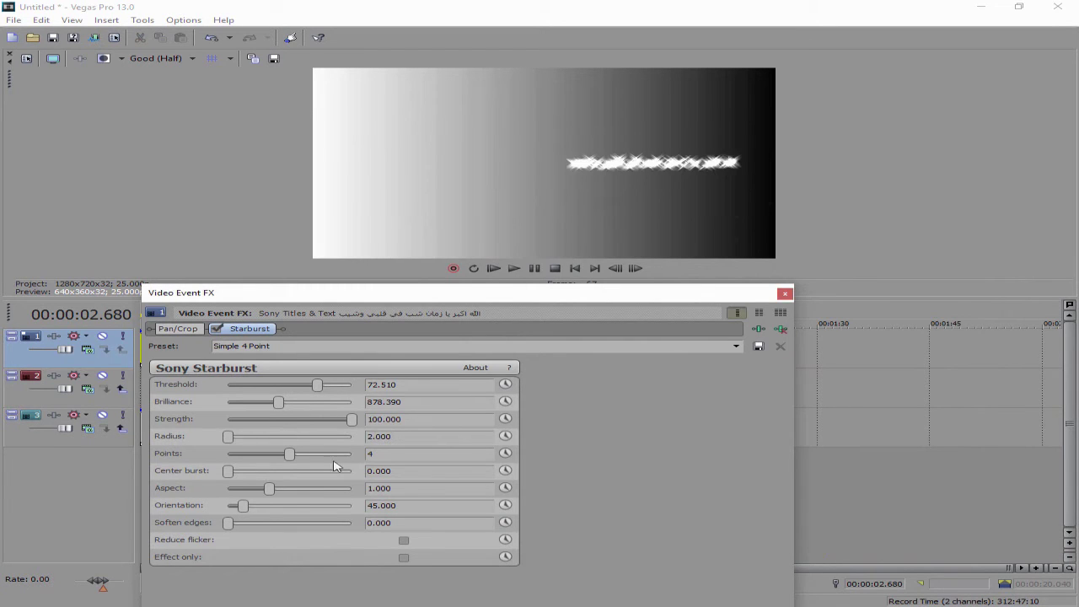
pyautogui.moveTo(291, 456); pyautogui.dragTo(187, 460)
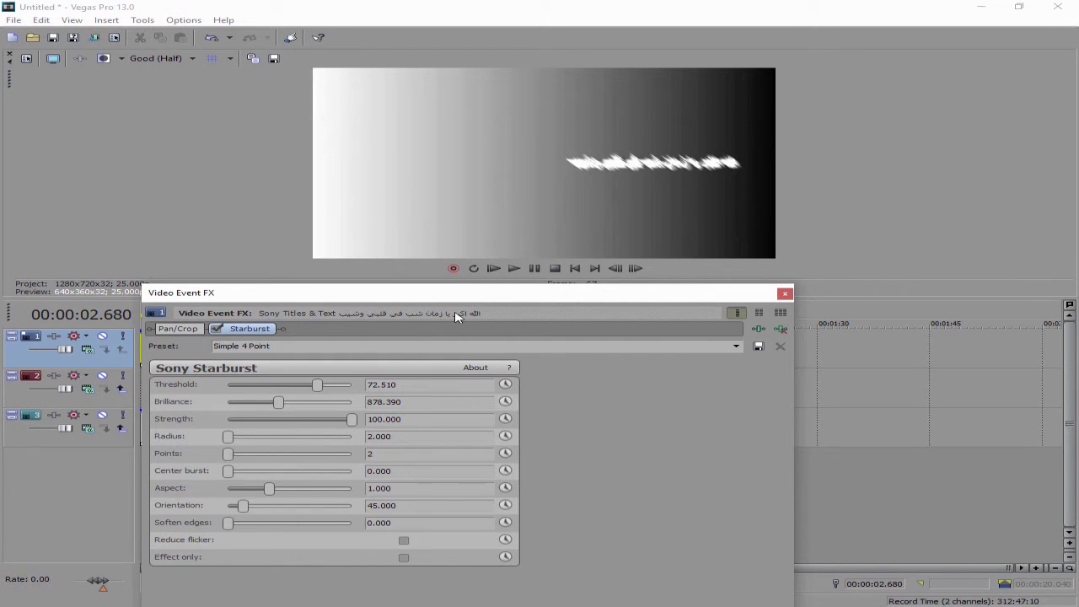
pyautogui.moveTo(351, 419); pyautogui.dragTo(261, 406)
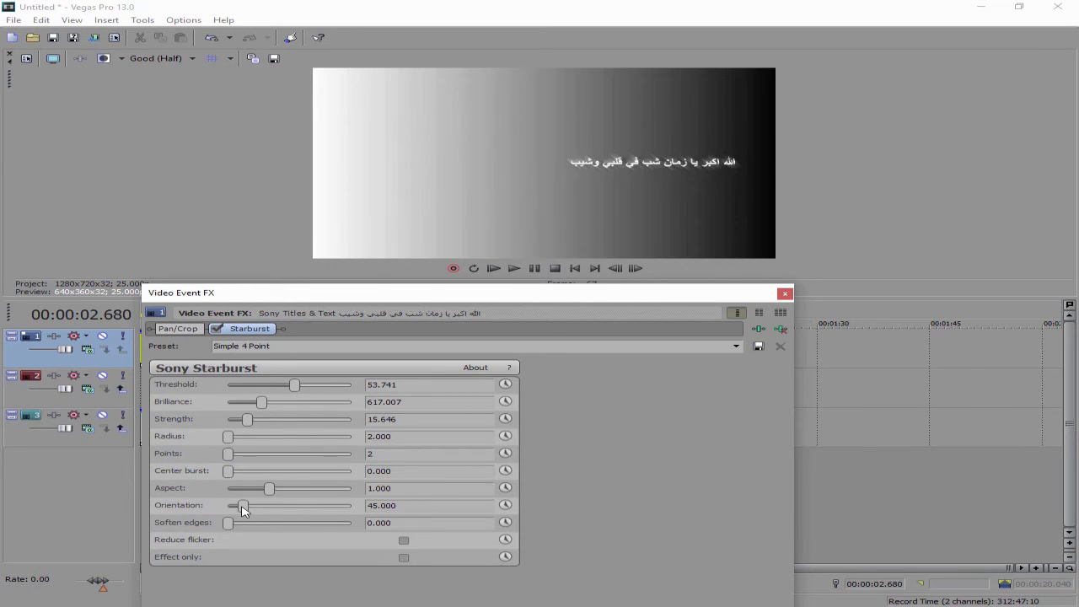
pyautogui.moveTo(242, 509); pyautogui.dragTo(272, 509)
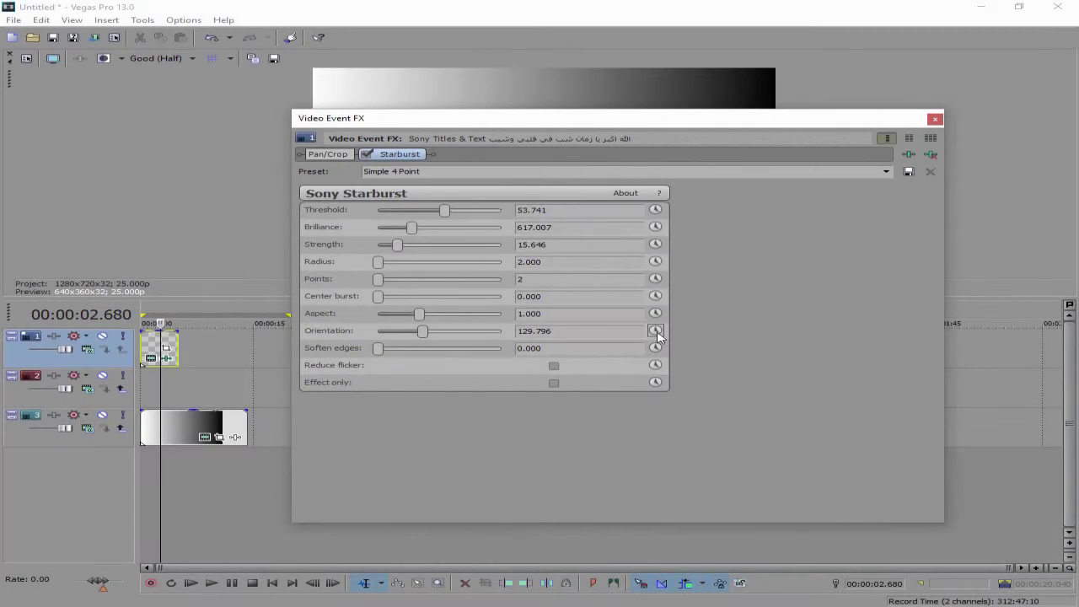
# Turn on Starburst orientation animation, sync its keyframe cursor with the timeline, and set orientation to 0 at 00:00:00.000.
pyautogui.click(657, 332)
pyautogui.moveTo(670, 119); pyautogui.dragTo(739, 187)
pyautogui.click(642, 578)
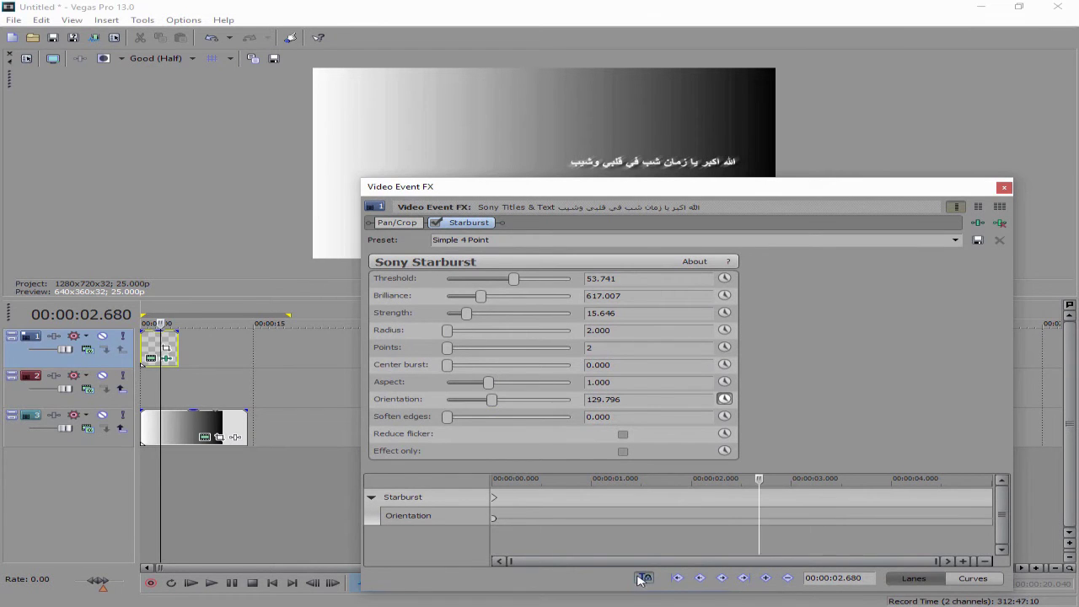
pyautogui.moveTo(759, 489); pyautogui.dragTo(512, 487)
pyautogui.click(495, 480)
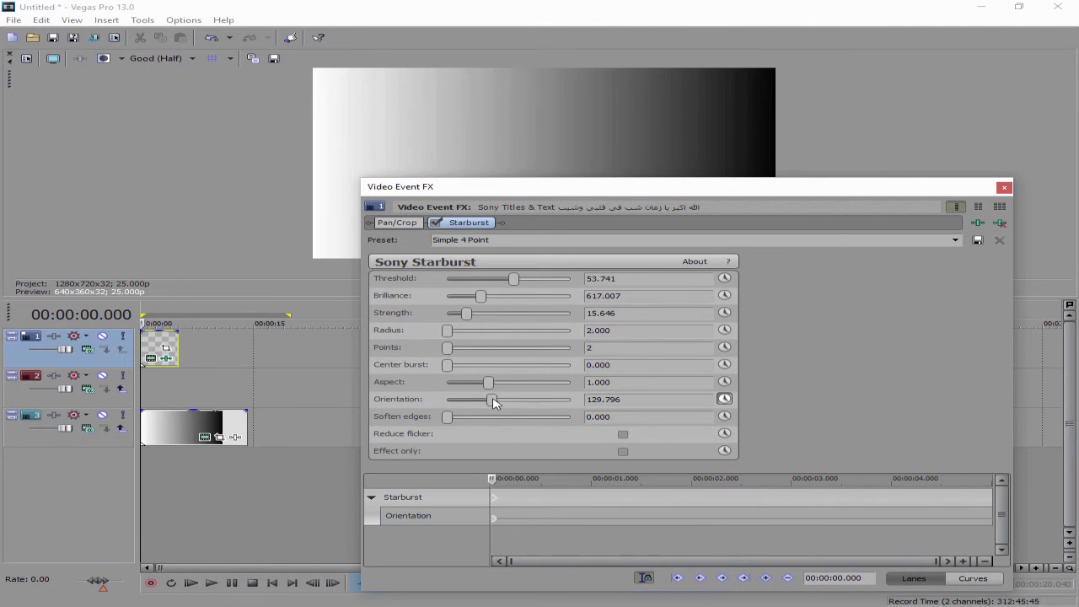
pyautogui.moveTo(495, 403); pyautogui.dragTo(432, 407)
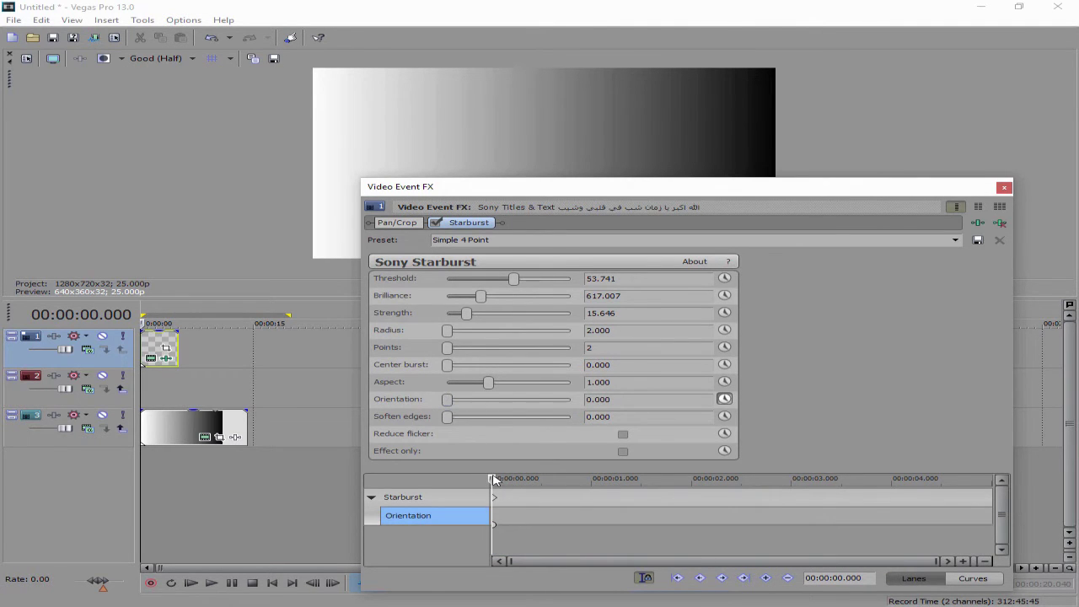
# Keyframe increasing Starburst orientation at 00:00:01.560 (about 46.5), 00:00:02.440, 00:00:03.120 (about 247.3) and 00:00:03.560 (about 323.3).
pyautogui.moveTo(495, 481); pyautogui.dragTo(647, 482)
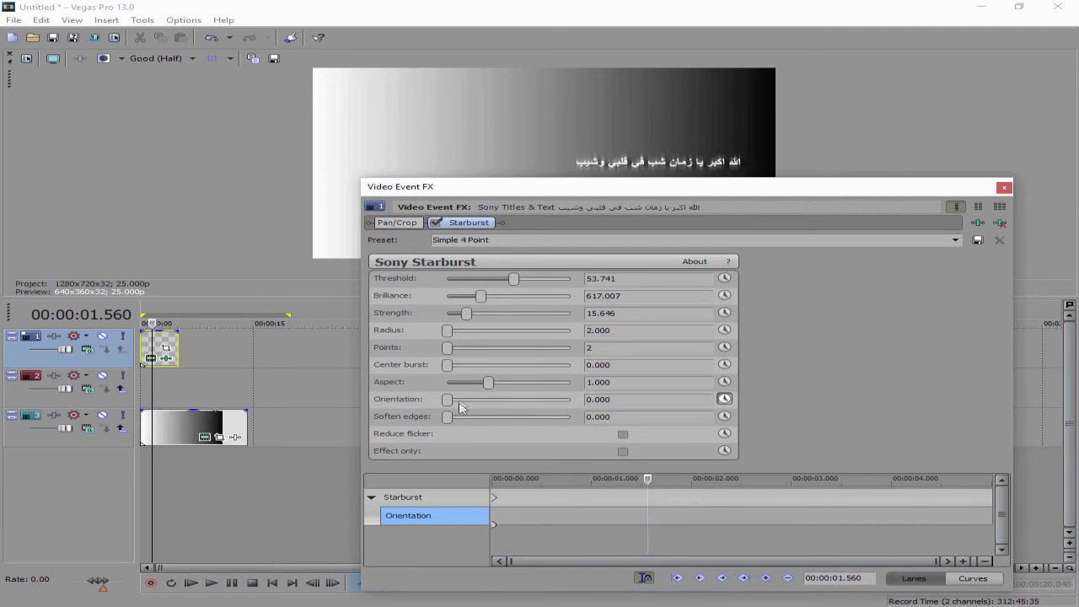
pyautogui.moveTo(448, 401); pyautogui.dragTo(462, 399)
pyautogui.moveTo(718, 485); pyautogui.dragTo(719, 480)
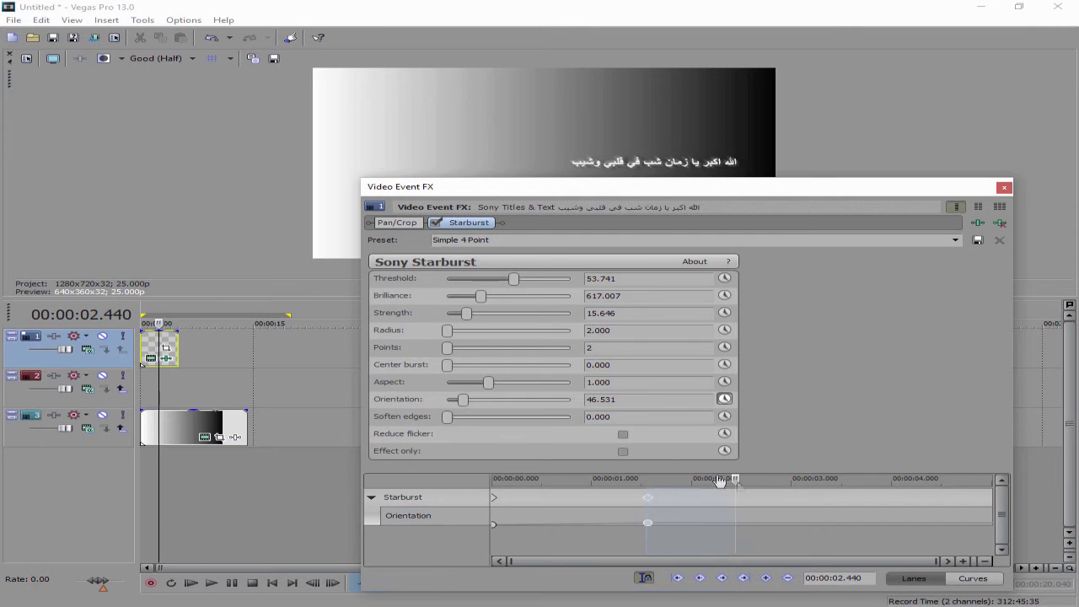
pyautogui.moveTo(471, 401); pyautogui.dragTo(504, 401)
pyautogui.moveTo(735, 482); pyautogui.dragTo(801, 483)
pyautogui.moveTo(499, 401); pyautogui.dragTo(531, 403)
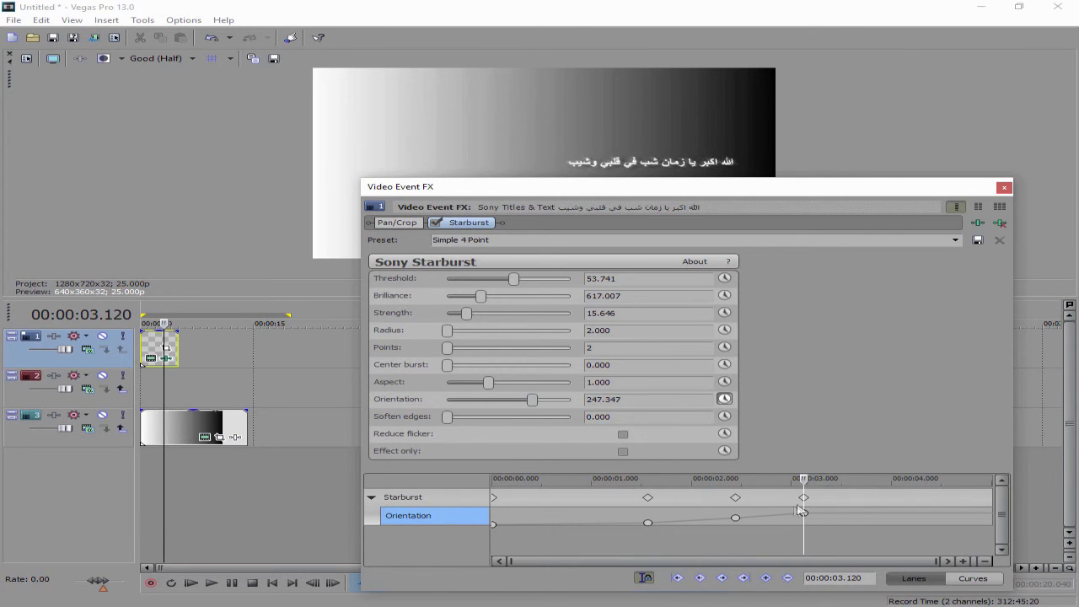
pyautogui.moveTo(804, 481); pyautogui.dragTo(848, 485)
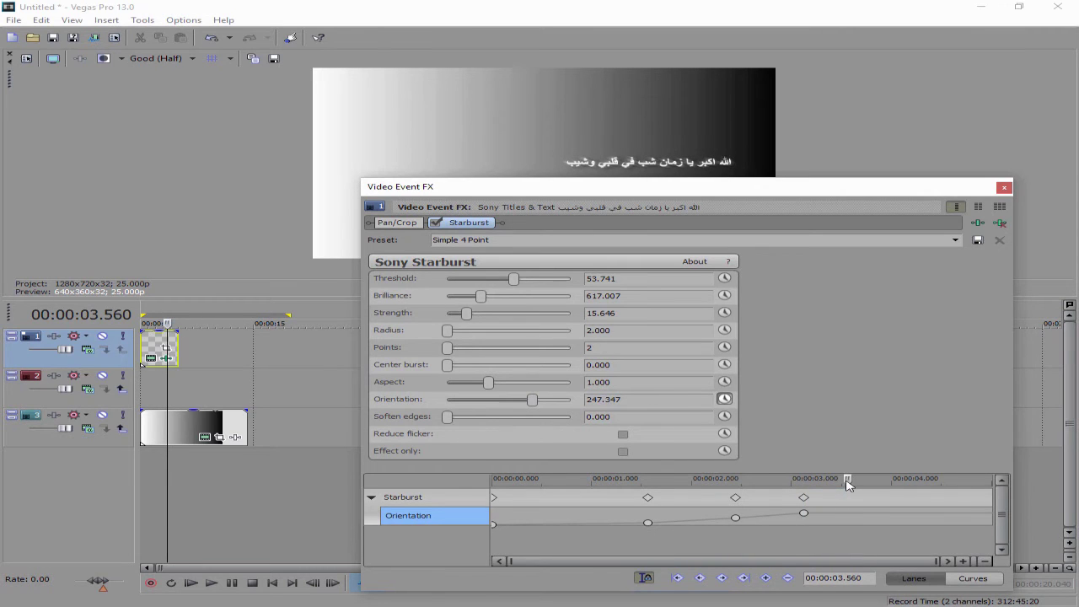
pyautogui.moveTo(533, 402); pyautogui.dragTo(558, 407)
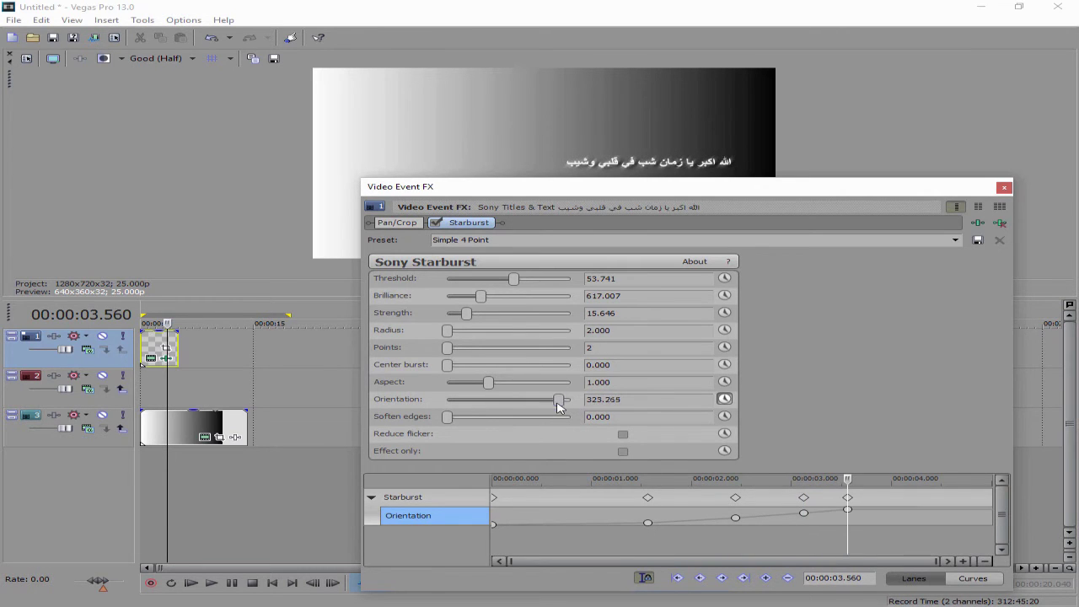
# Spread out the orientation keyframes, moving the last two later and the two before them earlier, and close the effect settings.
pyautogui.moveTo(847, 497); pyautogui.dragTo(954, 504)
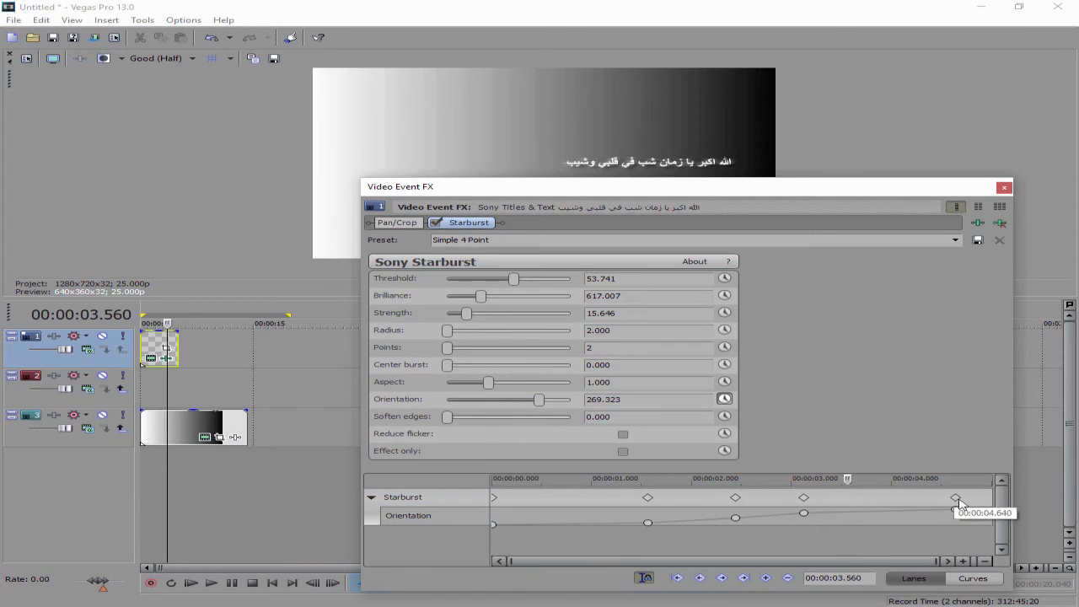
pyautogui.moveTo(803, 497); pyautogui.dragTo(819, 498)
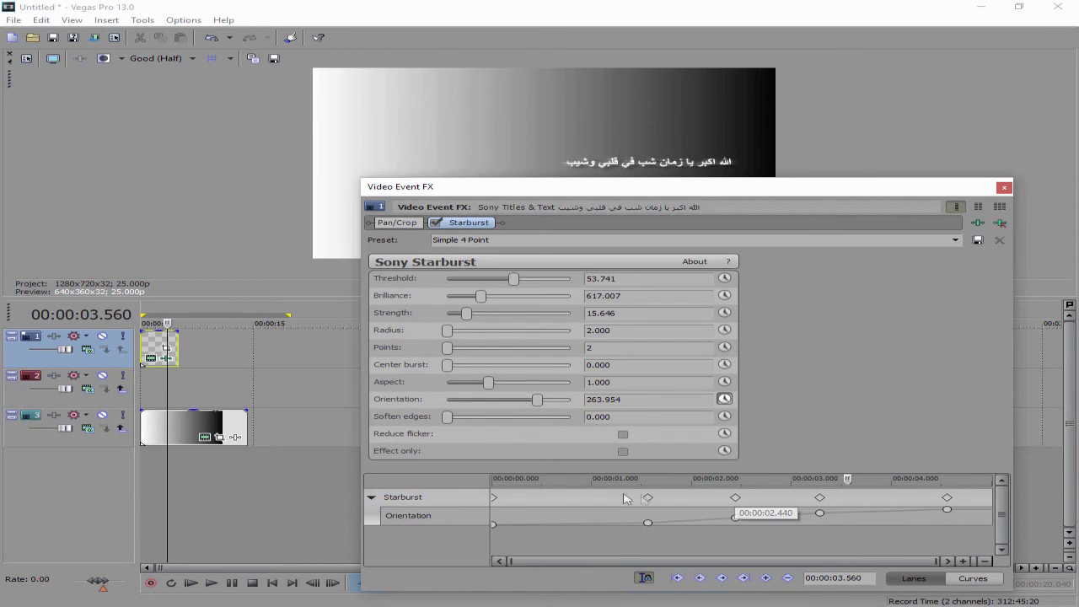
pyautogui.moveTo(645, 497); pyautogui.dragTo(611, 498)
pyautogui.moveTo(735, 497); pyautogui.dragTo(726, 498)
pyautogui.click(1002, 188)
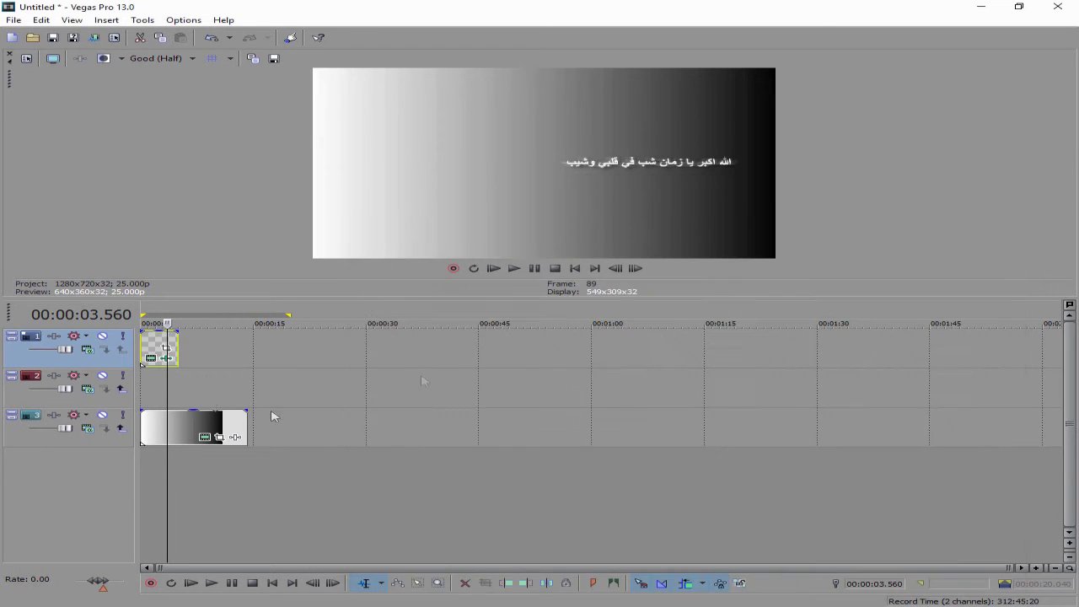
# Play the title event from near its start, stop playback, and inspect the light effect at 00:00:01.240 and 00:00:02.000.
pyautogui.click(145, 344)
pyautogui.click(228, 584)
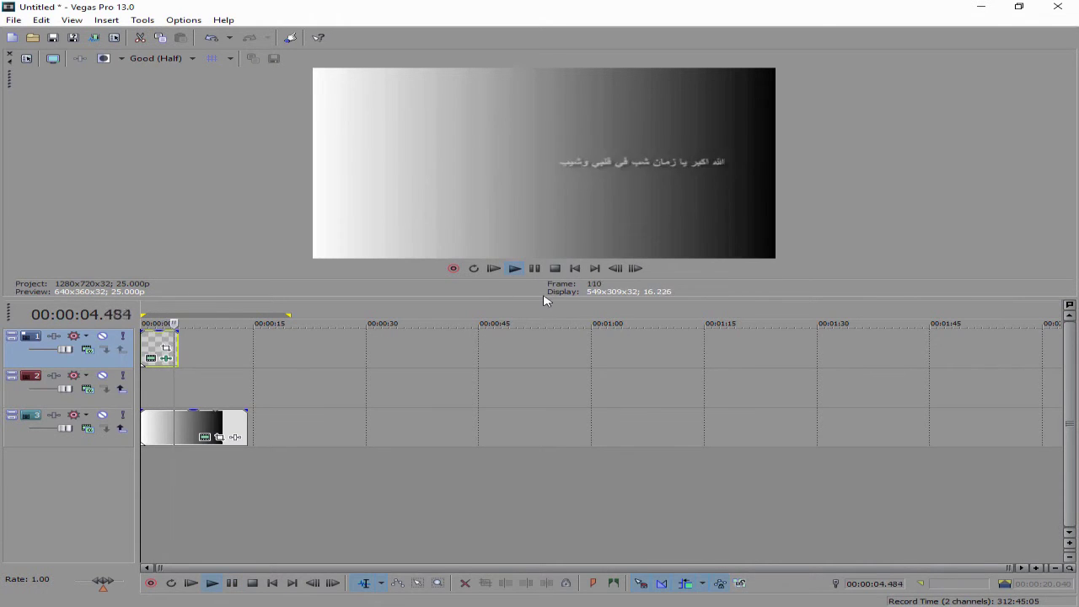
pyautogui.click(234, 582)
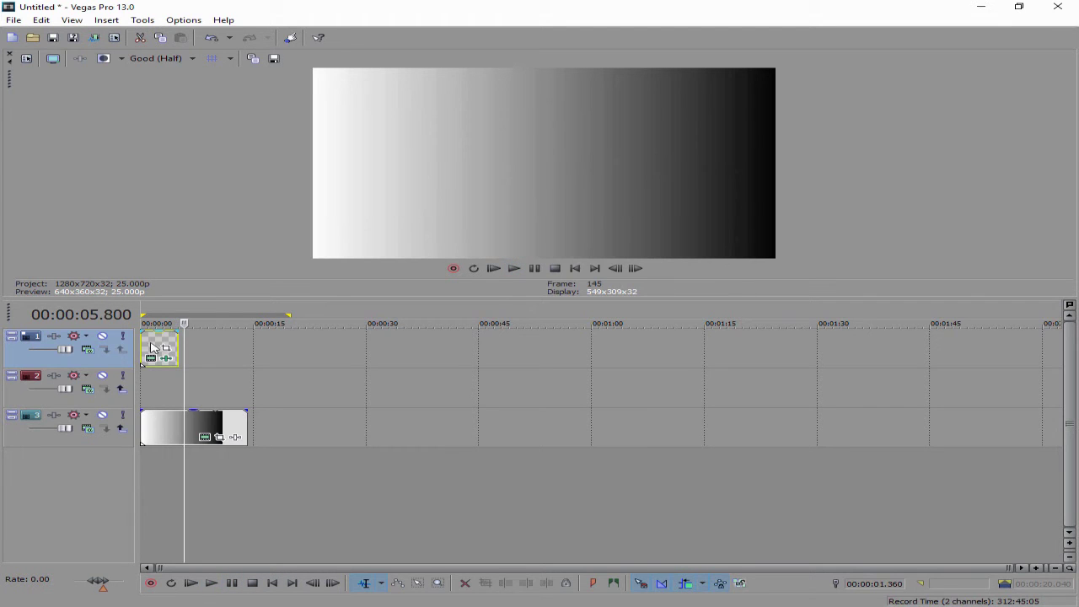
pyautogui.click(148, 344)
pyautogui.moveTo(151, 338)
pyautogui.mouseDown()
pyautogui.moveTo(140, 338)
pyautogui.moveTo(150, 338)
pyautogui.mouseUp()
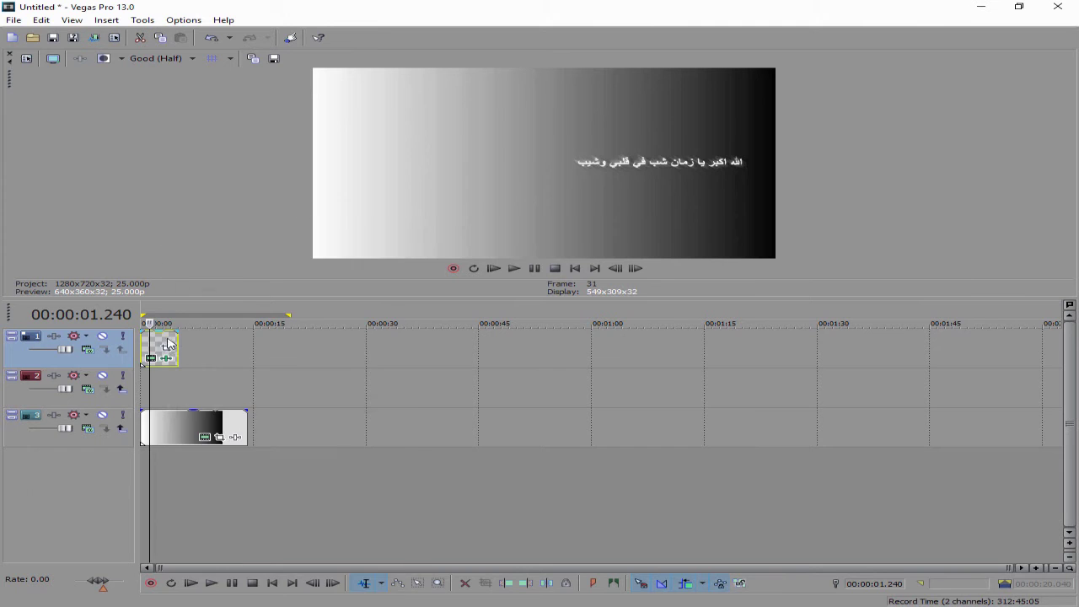
pyautogui.rightClick(167, 343)
pyautogui.click(157, 346)
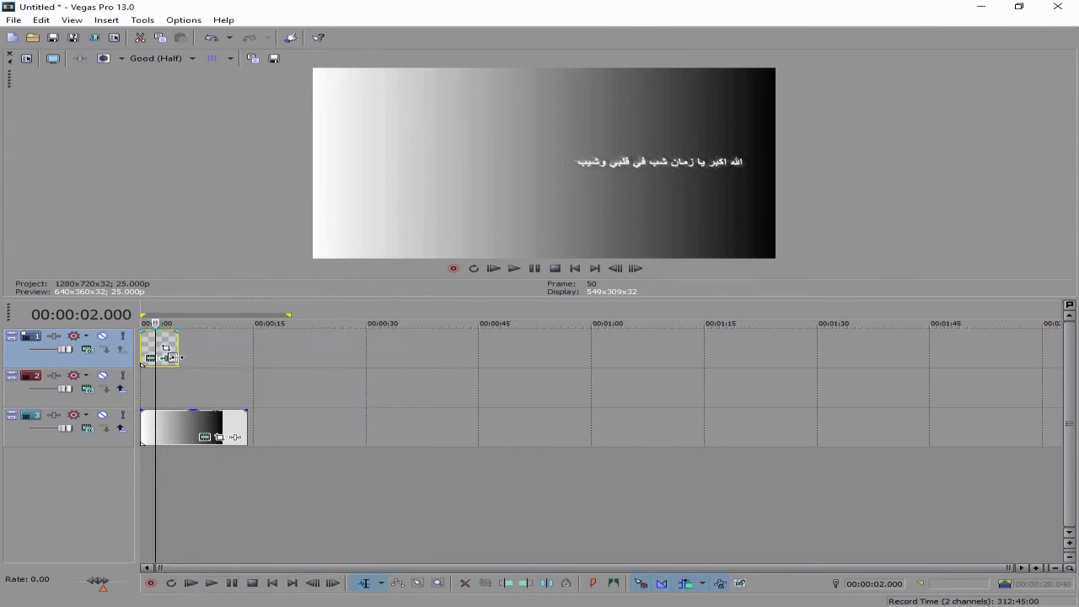
# Reopen the title event's Starburst settings at 00:00:02.680, clear of the preview, and try a larger radius of about 8.7.
pyautogui.click(172, 357)
pyautogui.click(160, 346)
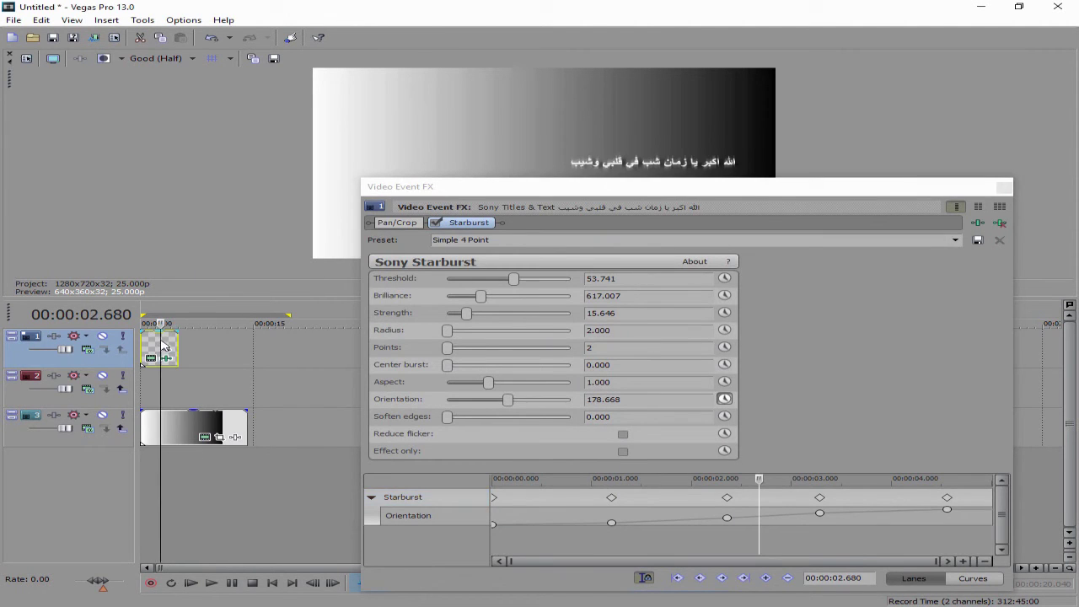
pyautogui.moveTo(544, 192); pyautogui.dragTo(563, 262)
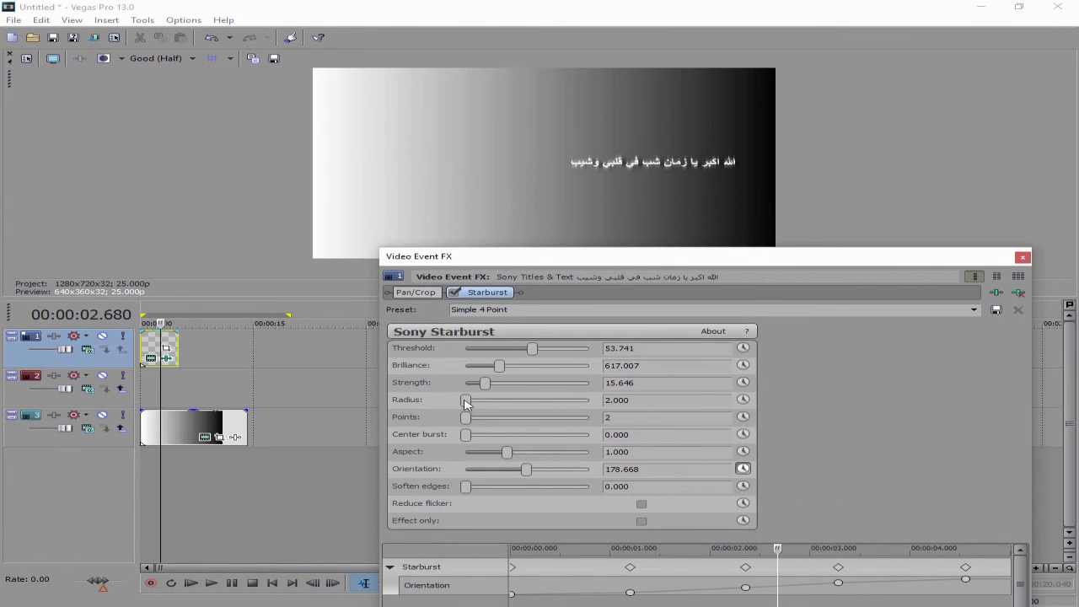
pyautogui.moveTo(520, 401); pyautogui.dragTo(464, 402)
pyautogui.moveTo(480, 402); pyautogui.dragTo(482, 402)
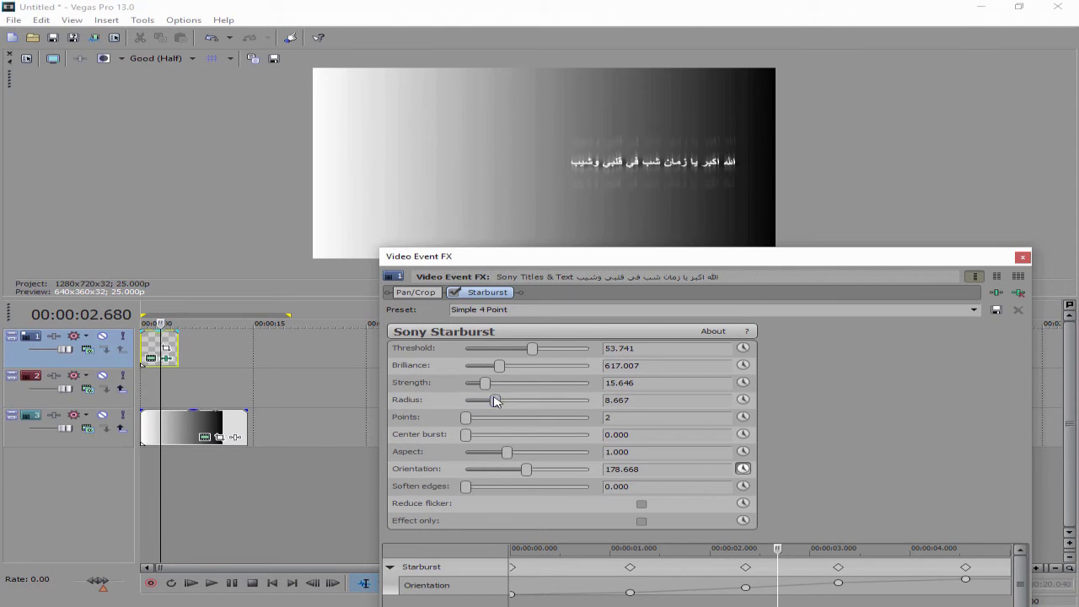
# Set the Starburst radius to about 10.8 and turn on radius animation with a keyframe at 00:00:00.280.
pyautogui.moveTo(775, 552); pyautogui.dragTo(510, 552)
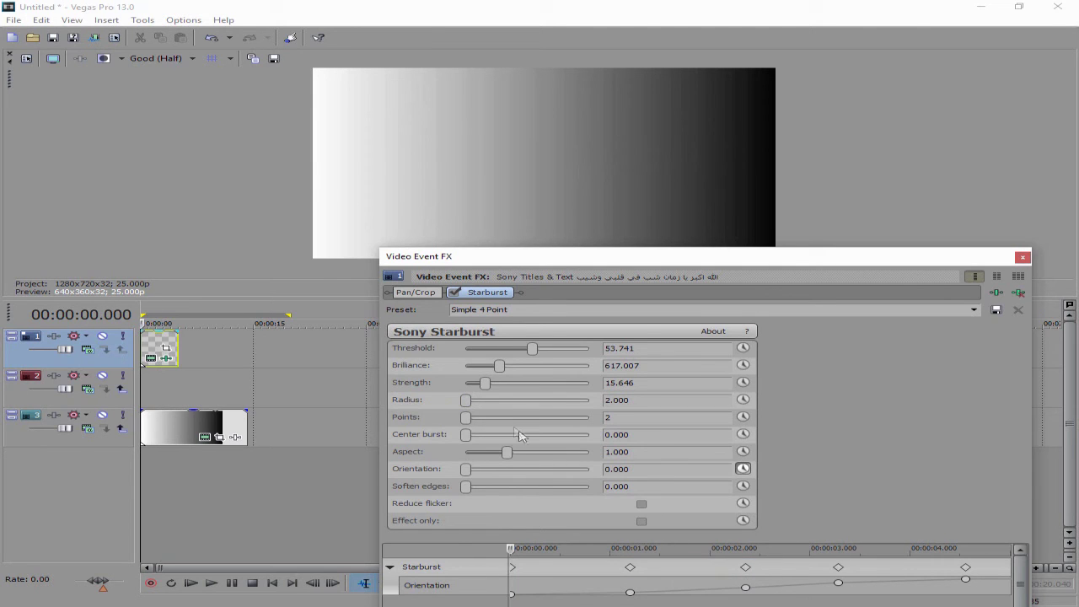
pyautogui.moveTo(510, 550); pyautogui.dragTo(539, 552)
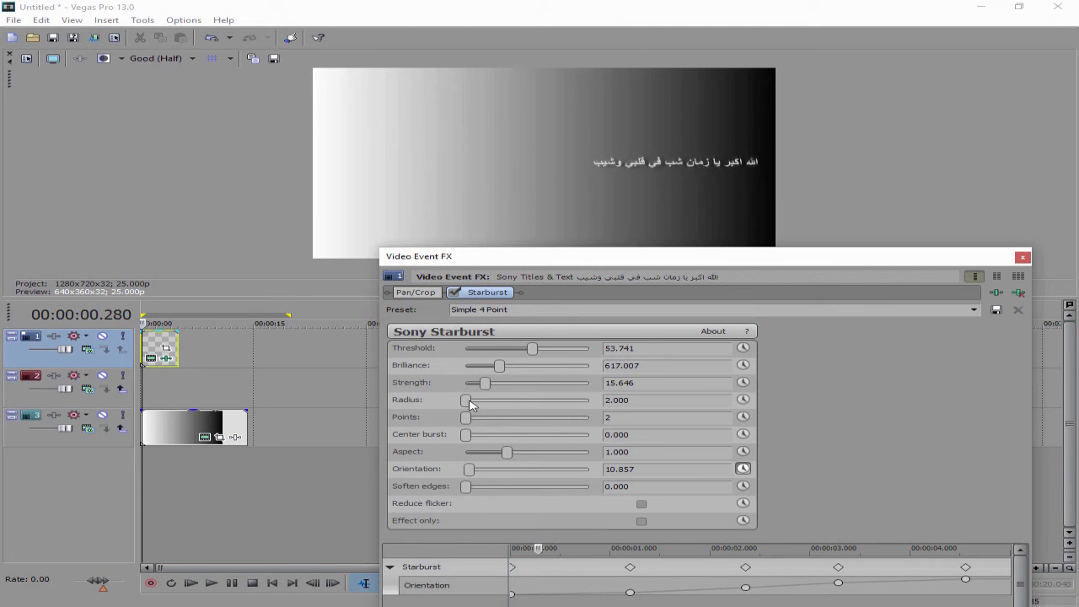
pyautogui.moveTo(466, 400); pyautogui.dragTo(508, 404)
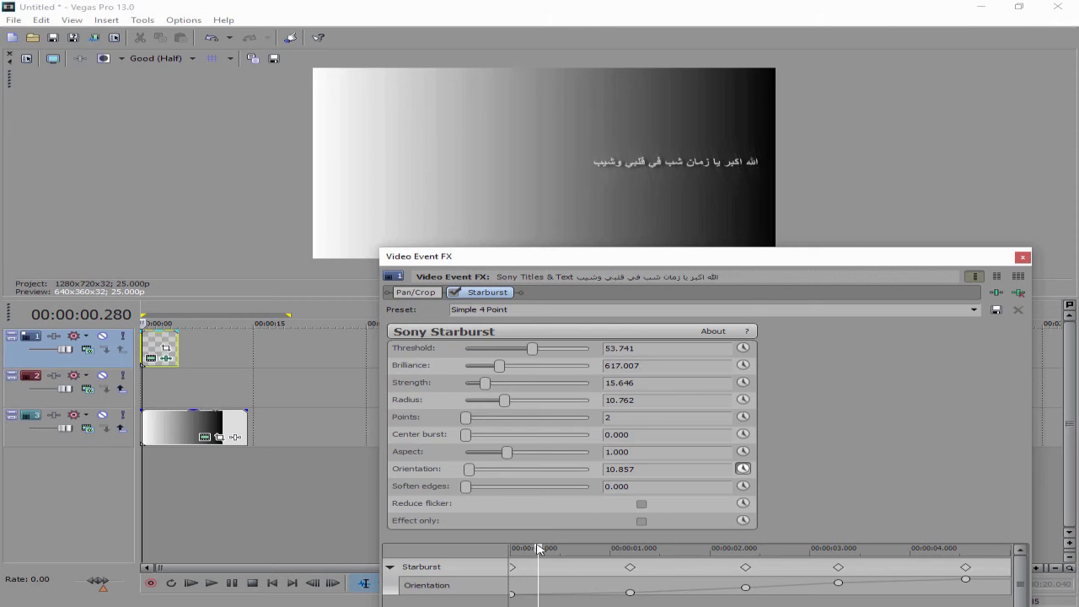
pyautogui.moveTo(663, 261); pyautogui.dragTo(683, 227)
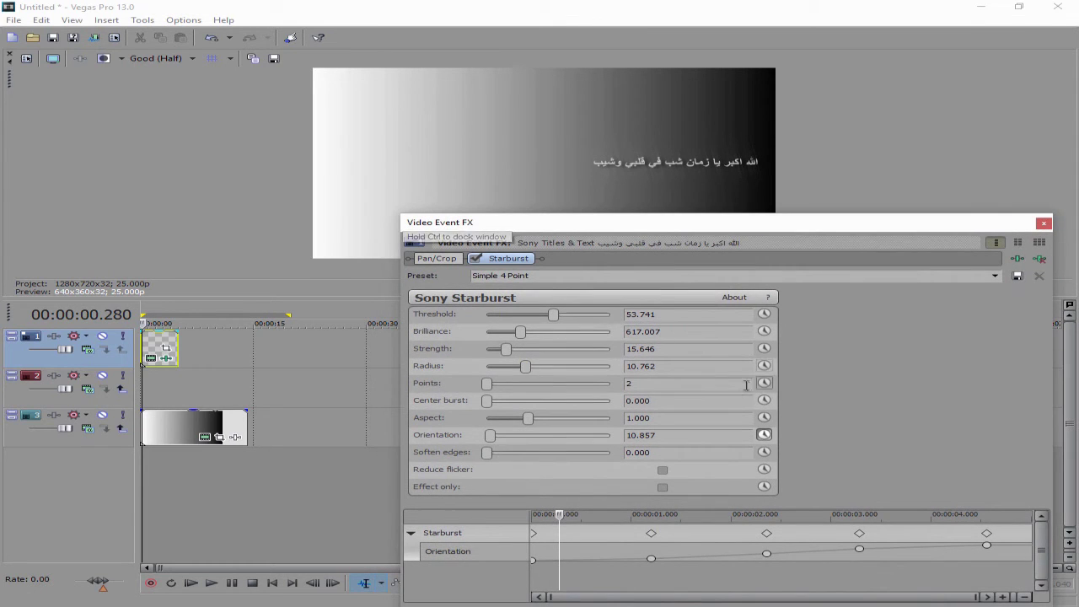
pyautogui.click(763, 365)
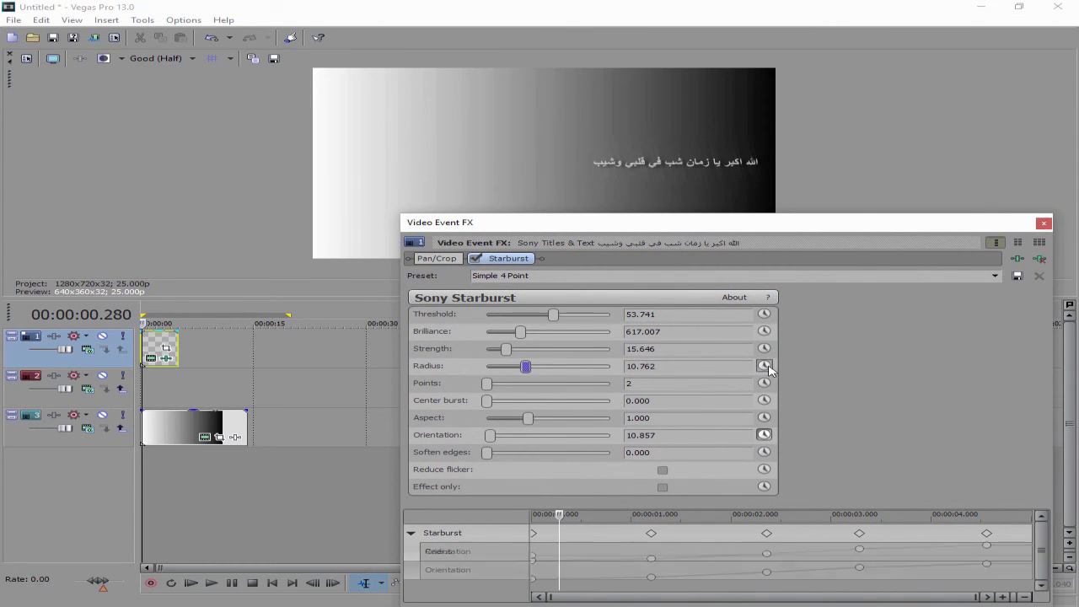
pyautogui.click(524, 369)
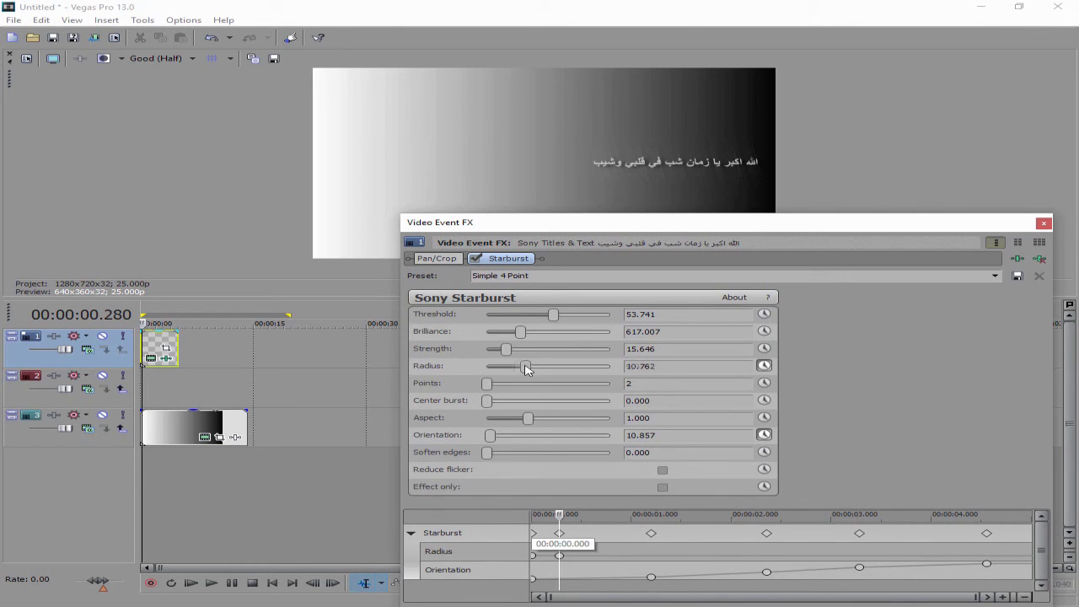
# Keyframe the Starburst radius at about 14.2 at 00:00:00.818 and turn off the orientation animation.
pyautogui.click(611, 525)
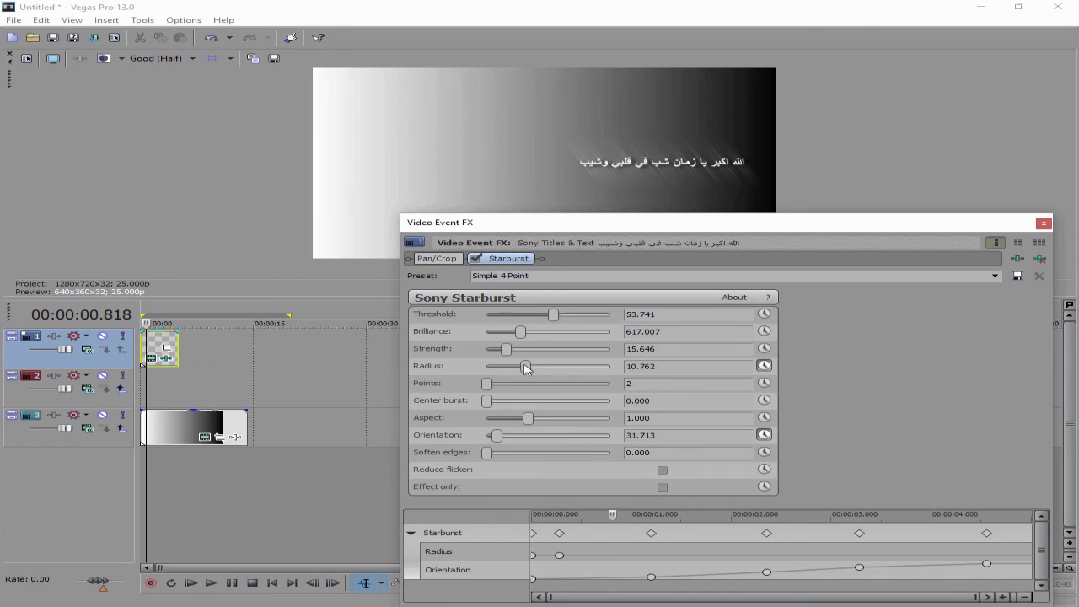
pyautogui.moveTo(525, 368); pyautogui.dragTo(541, 369)
pyautogui.click(765, 435)
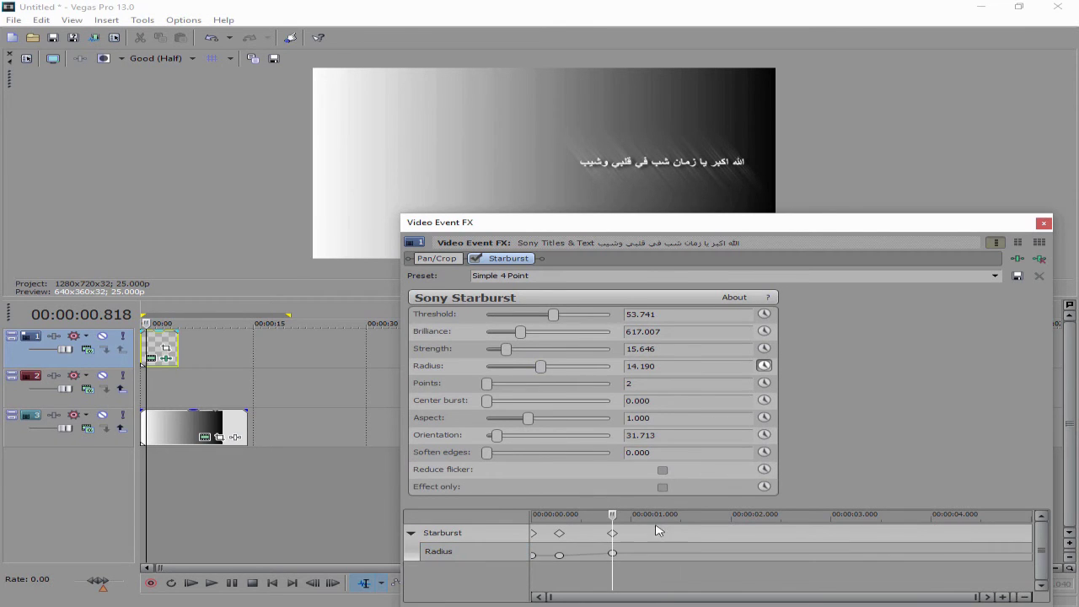
# Try a radius keyframe of about 6.8 at 00:00:01.518, and delete that keyframe.
pyautogui.click(682, 531)
pyautogui.moveTo(538, 369); pyautogui.dragTo(504, 371)
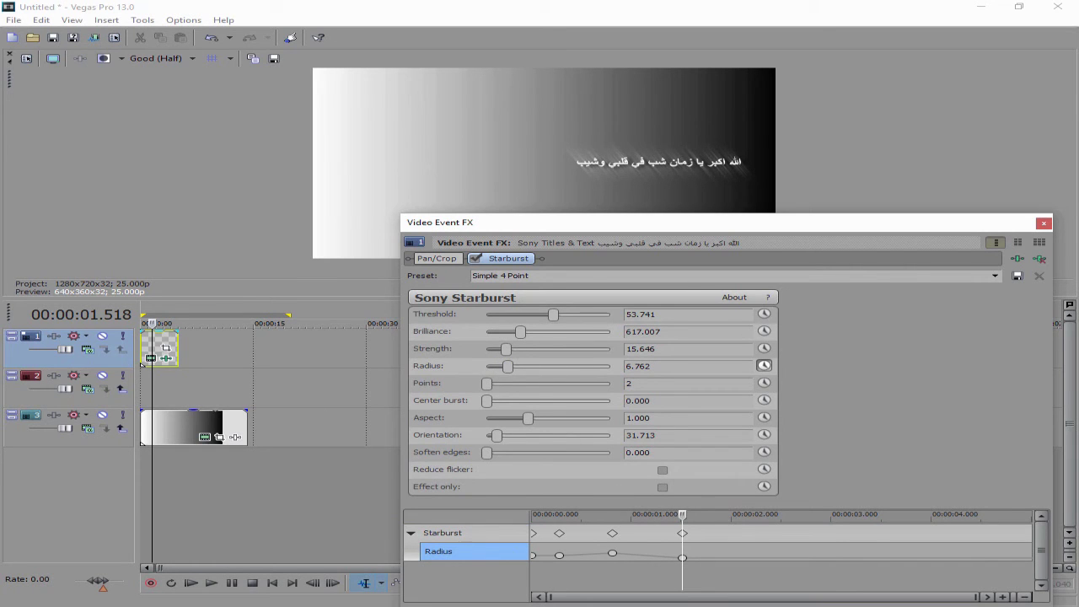
pyautogui.click(682, 533)
pyautogui.press('Delete')
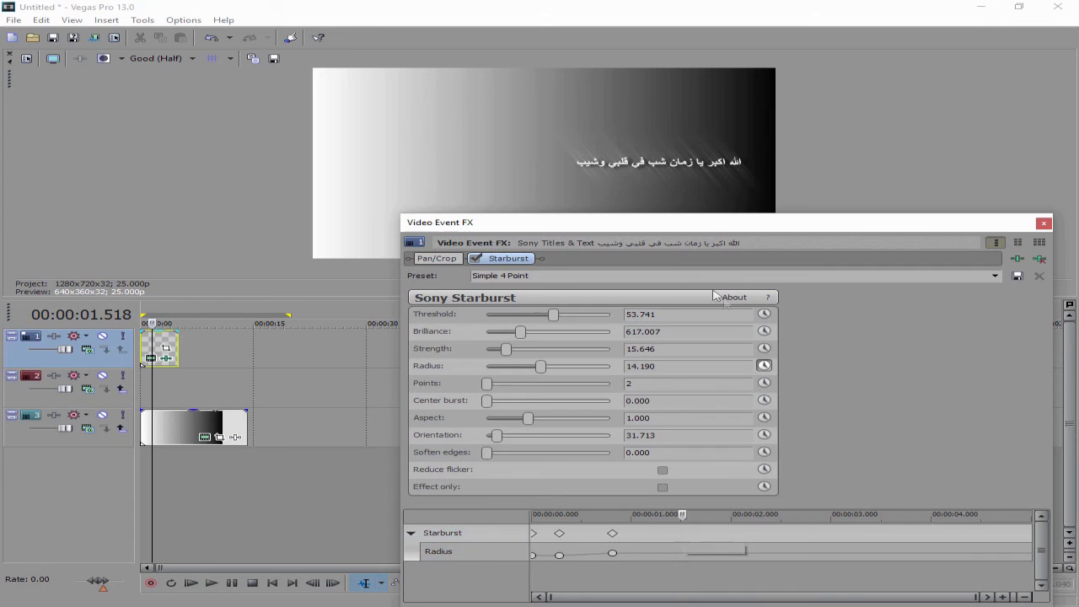
# Reduce the radius keyframe at 00:00:00.818 to about 5.6 and add one of about 3.1 at 00:00:00.560.
pyautogui.click(616, 532)
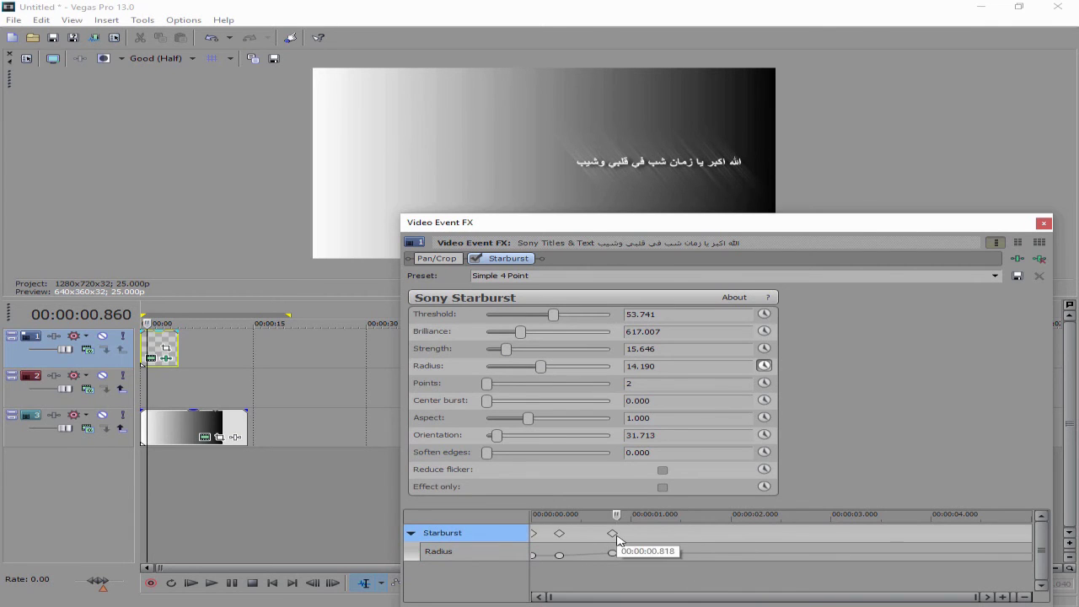
pyautogui.click(612, 553)
pyautogui.moveTo(541, 369); pyautogui.dragTo(512, 371)
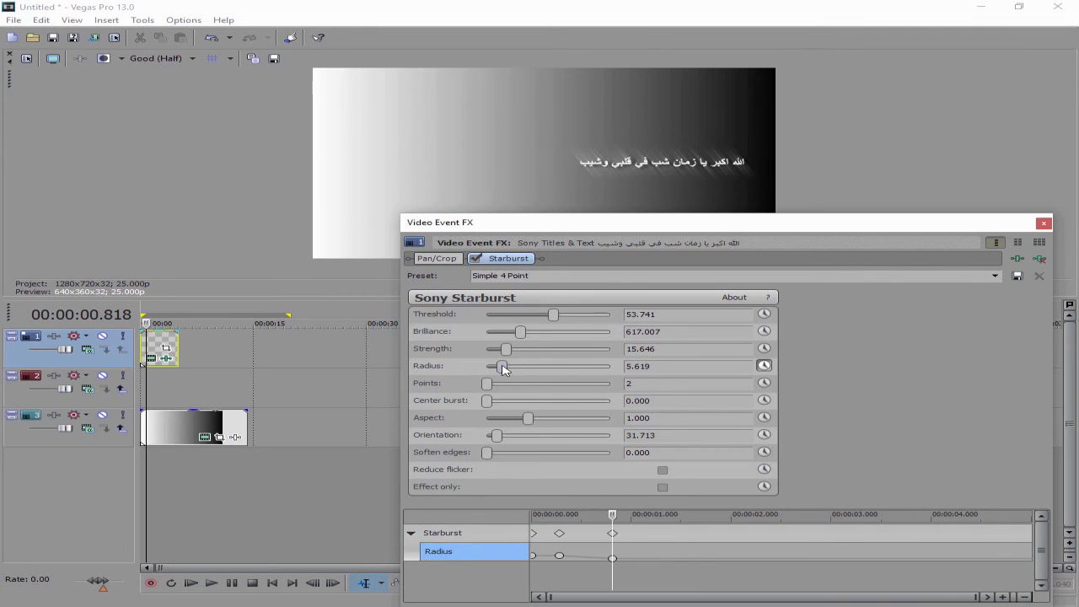
pyautogui.moveTo(612, 515)
pyautogui.mouseDown()
pyautogui.moveTo(553, 516)
pyautogui.moveTo(587, 515)
pyautogui.mouseUp()
pyautogui.moveTo(513, 371); pyautogui.dragTo(495, 373)
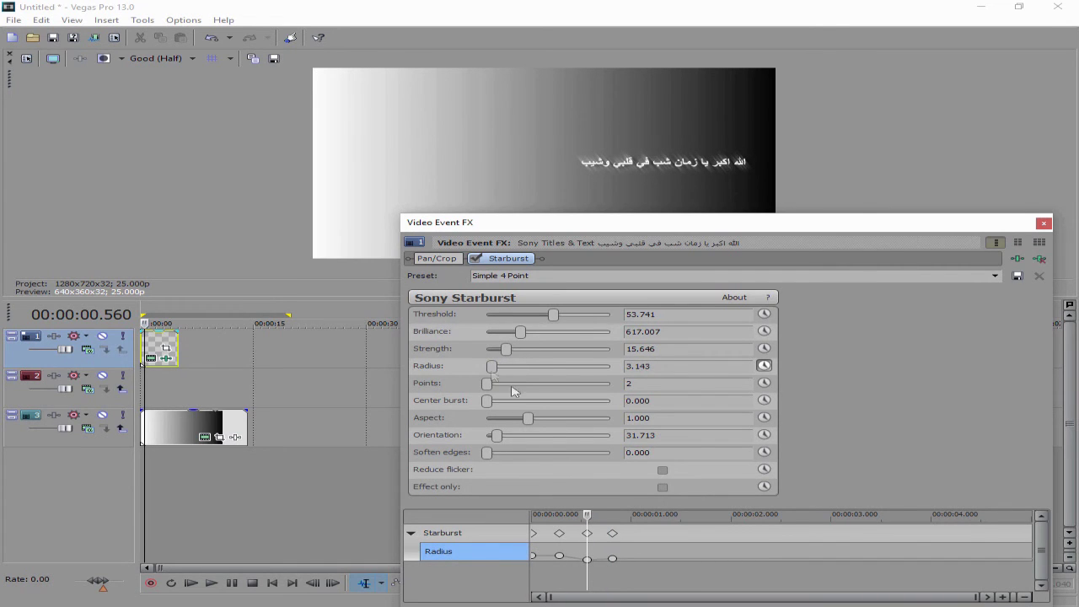
# Lower the radius keyframe at 00:00:00.818 to 2, close the effect settings, and place the cursor near the title event's start.
pyautogui.moveTo(588, 515)
pyautogui.mouseDown()
pyautogui.moveTo(542, 515)
pyautogui.moveTo(636, 516)
pyautogui.moveTo(616, 517)
pyautogui.mouseUp()
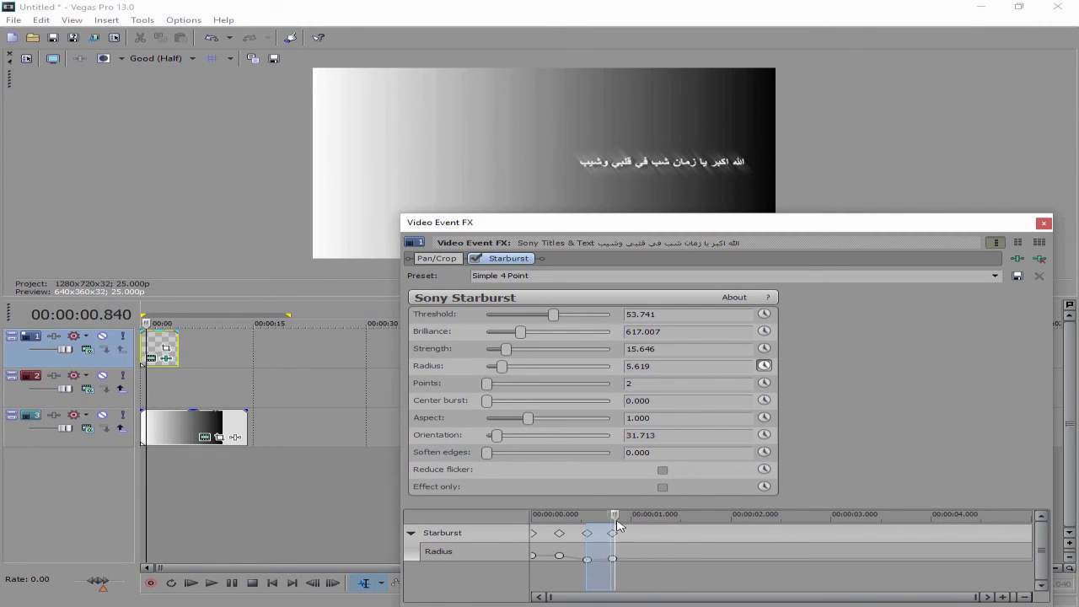
pyautogui.click(616, 534)
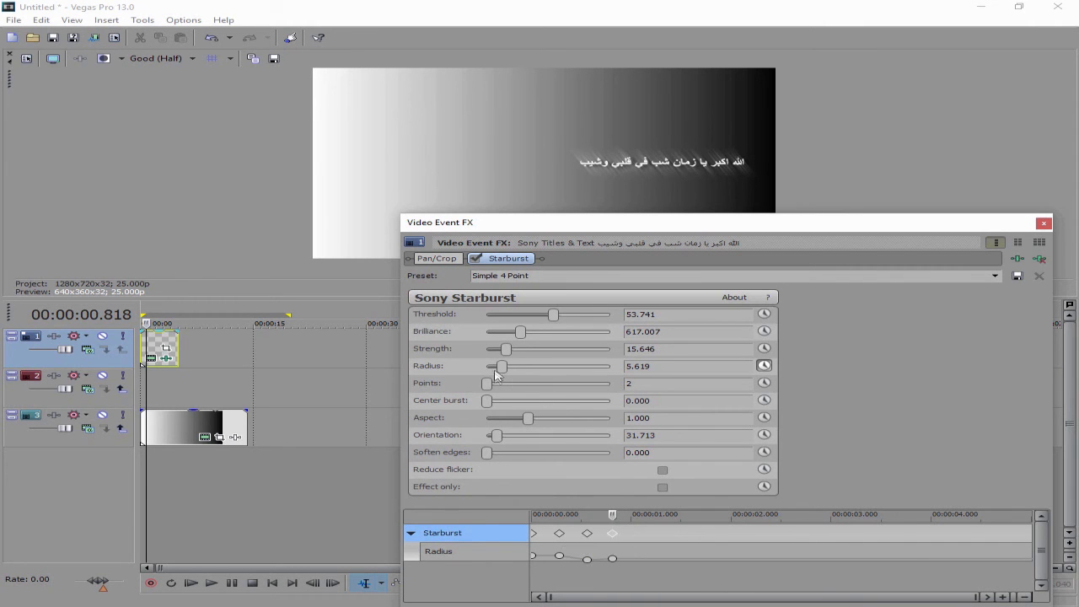
pyautogui.moveTo(503, 370); pyautogui.dragTo(472, 375)
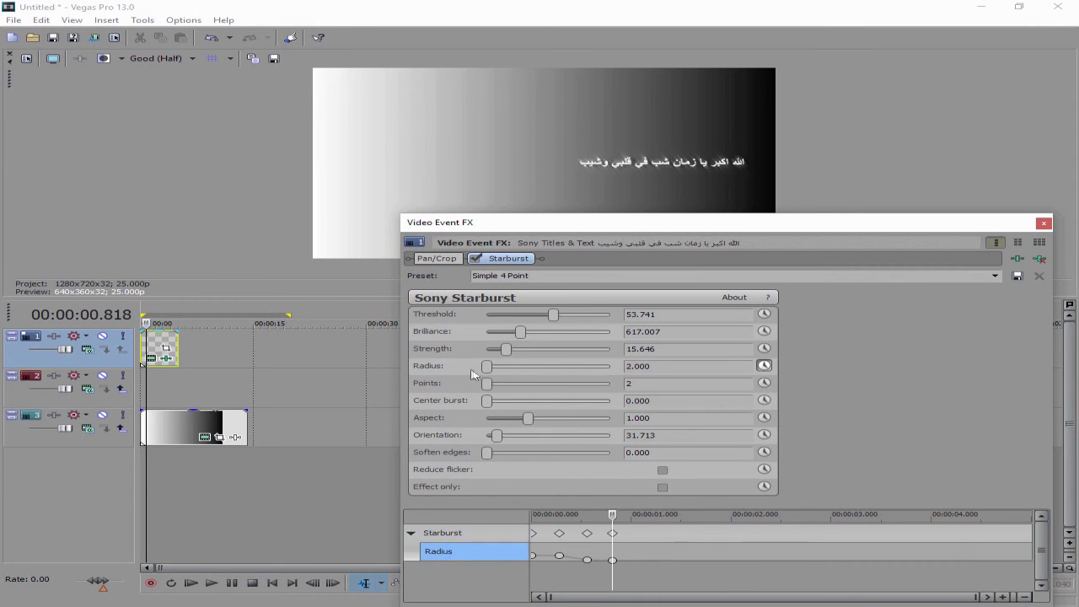
pyautogui.click(1043, 224)
pyautogui.click(145, 341)
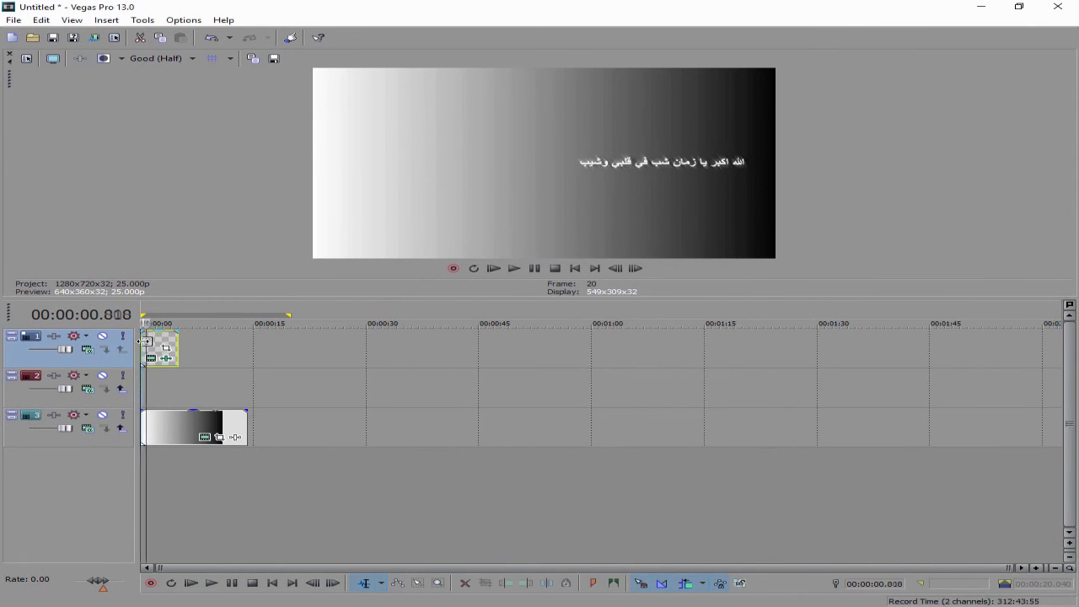
# Play back the title animation, and paste a copy of the title event at the start of track 2 as a new copy of the source media.
pyautogui.click(228, 583)
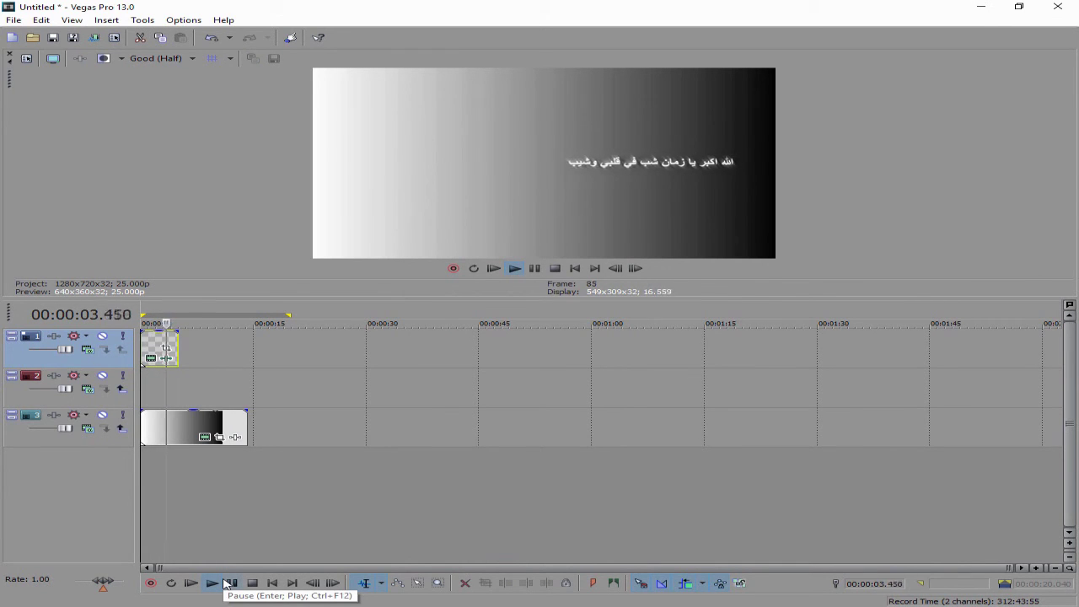
pyautogui.click(229, 583)
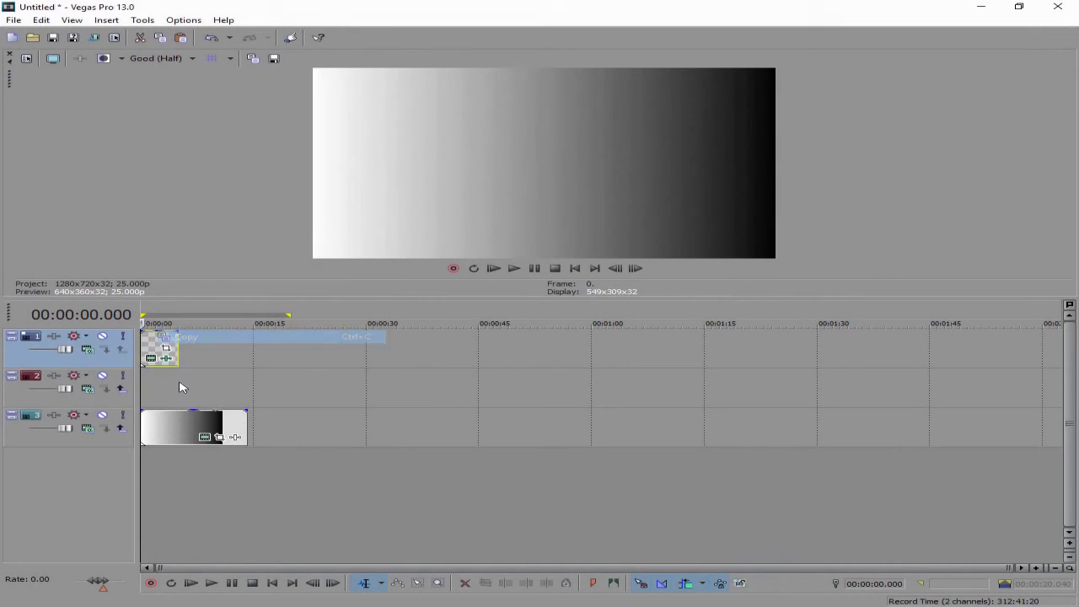
pyautogui.rightClick(181, 385)
pyautogui.click(229, 171)
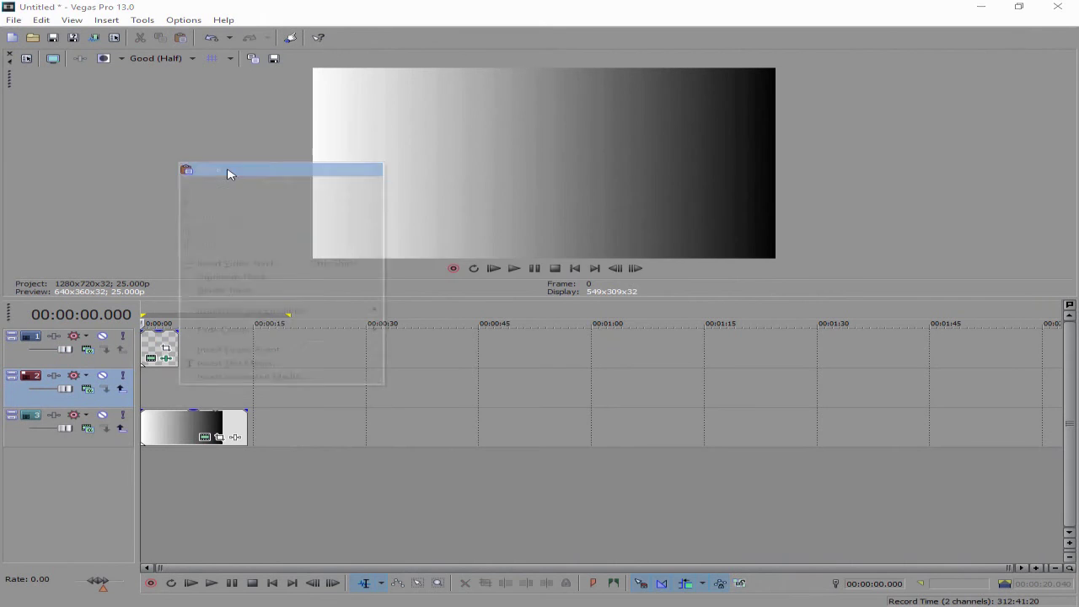
pyautogui.click(649, 261)
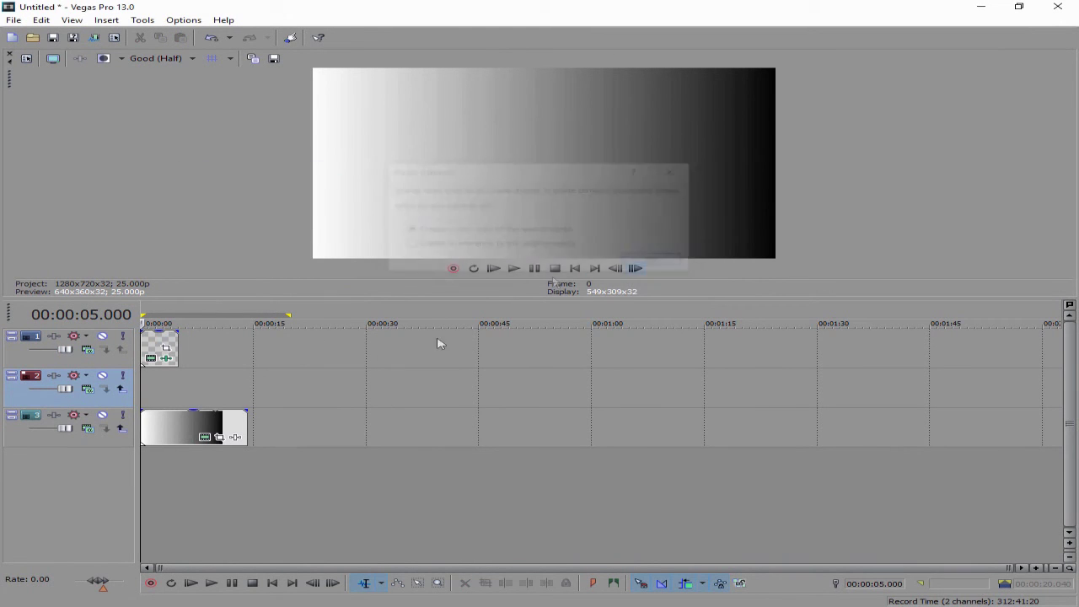
# Set the animation of the copied title on track 2 to Slide Right and close the generator settings.
pyautogui.click(154, 396)
pyautogui.click(154, 396)
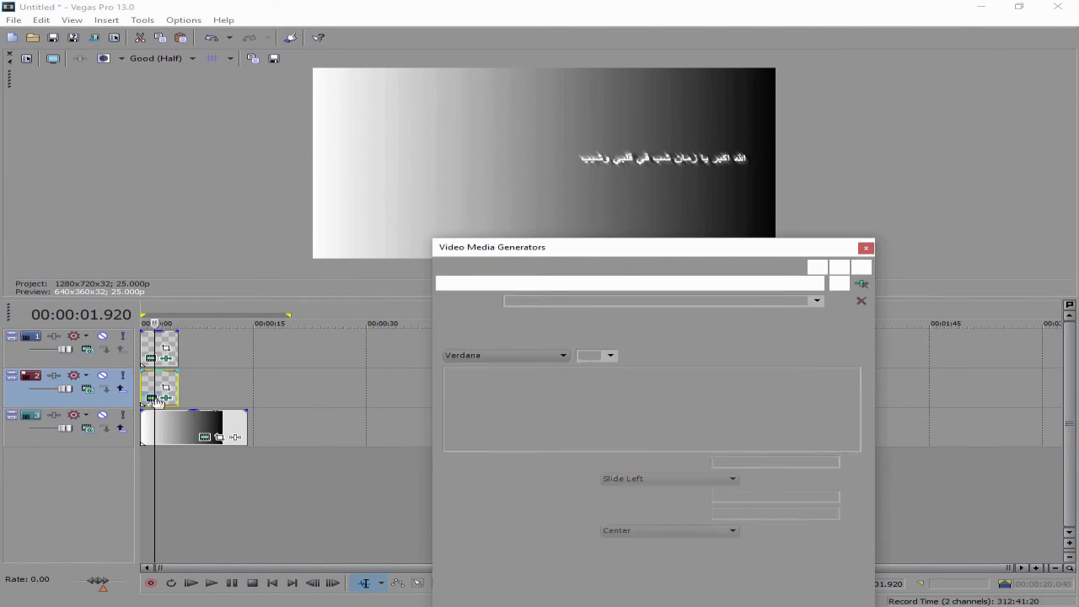
pyautogui.click(642, 477)
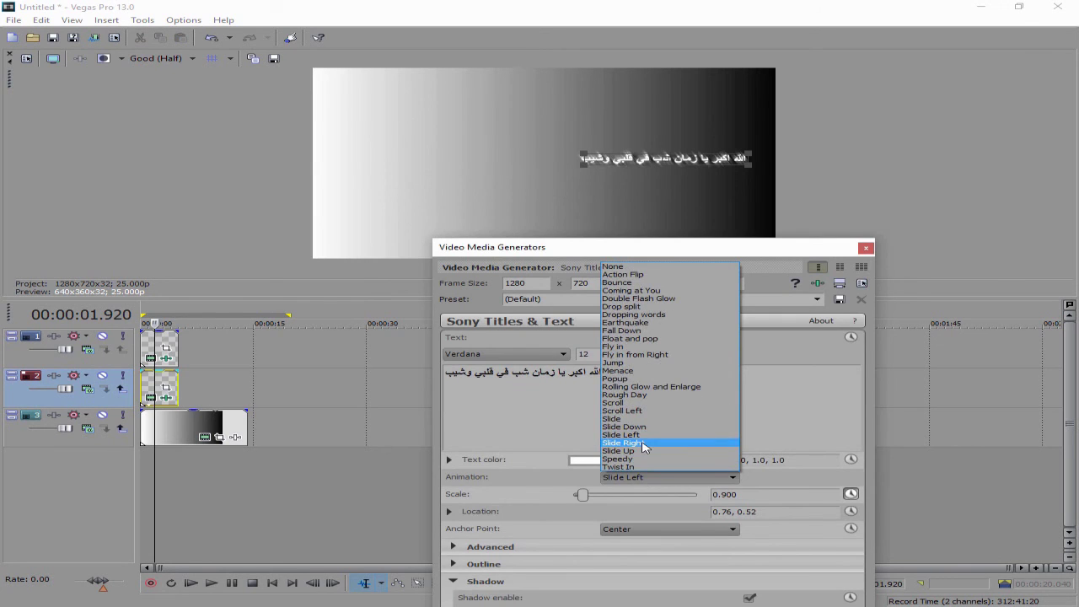
pyautogui.click(628, 442)
pyautogui.click(634, 477)
pyautogui.click(866, 247)
pyautogui.click(865, 247)
# Shift the track 2 title below and beside the original by moving its Pan/Crop frame centre to about X 790, Y 290.
pyautogui.rightClick(166, 390)
pyautogui.click(248, 295)
pyautogui.moveTo(736, 422)
pyautogui.mouseDown()
pyautogui.moveTo(734, 410)
pyautogui.moveTo(746, 431)
pyautogui.moveTo(751, 420)
pyautogui.mouseUp()
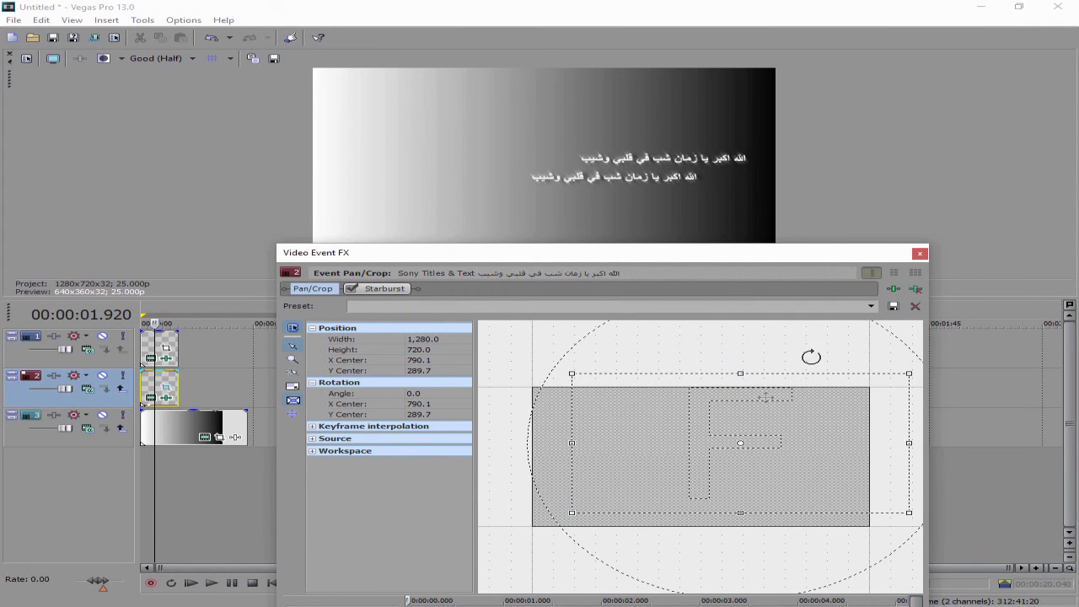
pyautogui.click(919, 253)
# Play the project twice from the start to check the two titles sliding in opposite directions.
pyautogui.click(144, 380)
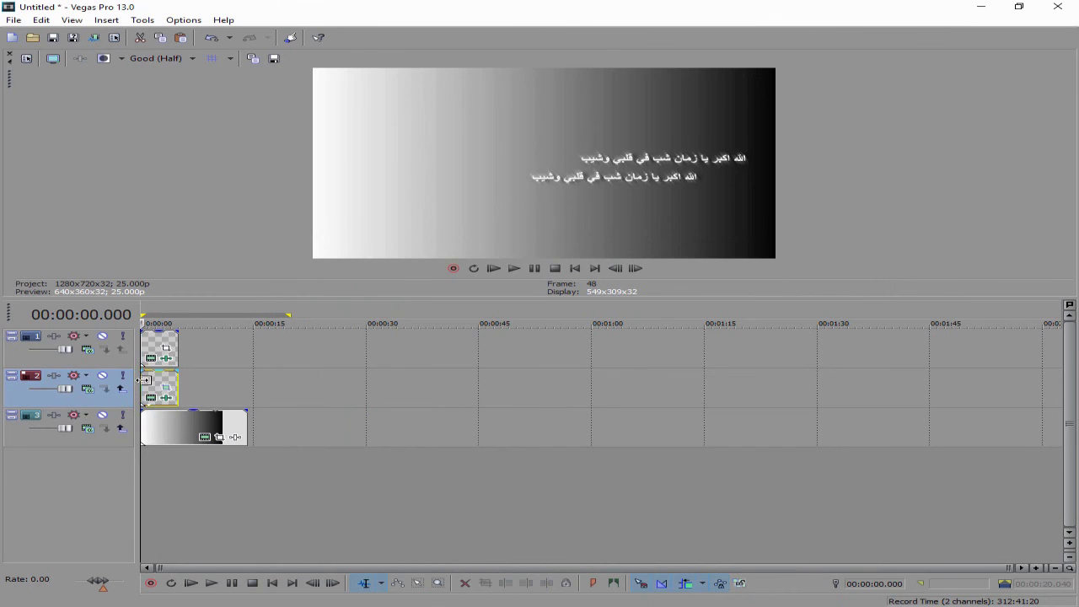
pyautogui.click(212, 582)
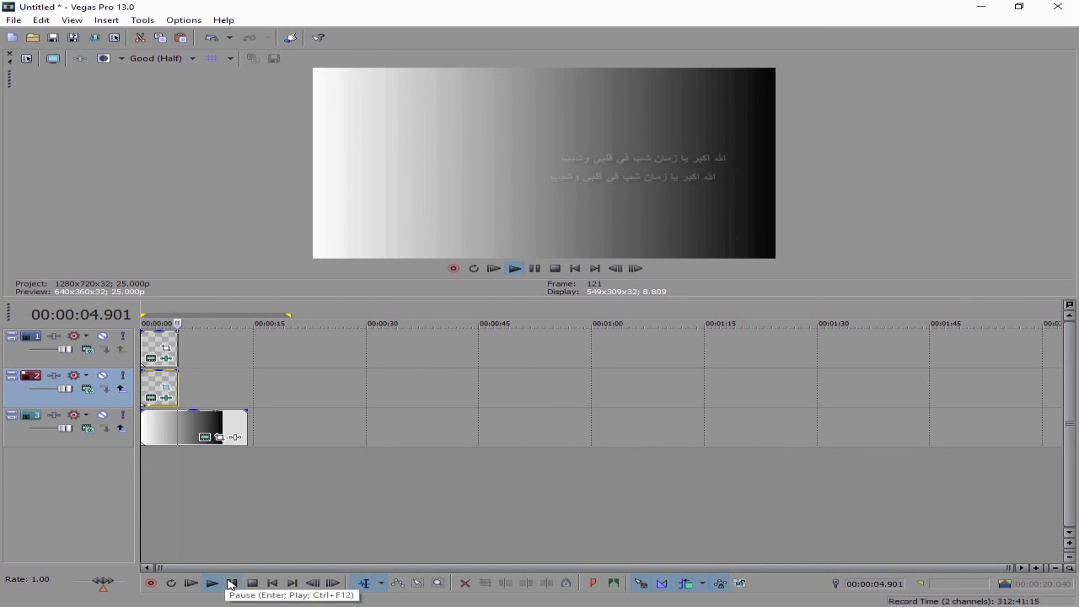
pyautogui.click(231, 583)
pyautogui.click(141, 381)
pyautogui.click(212, 582)
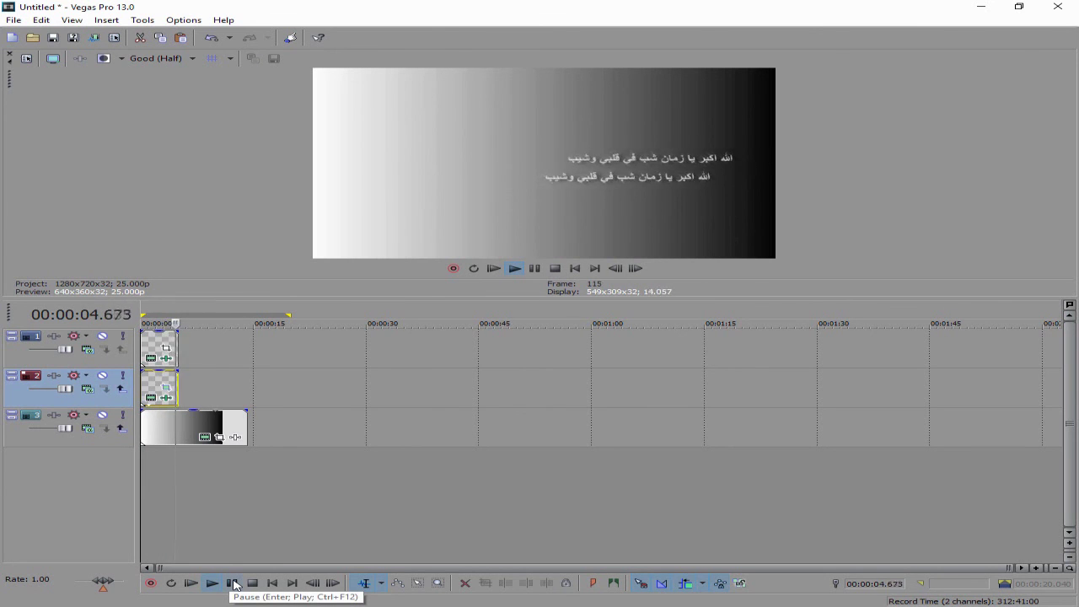
pyautogui.click(235, 583)
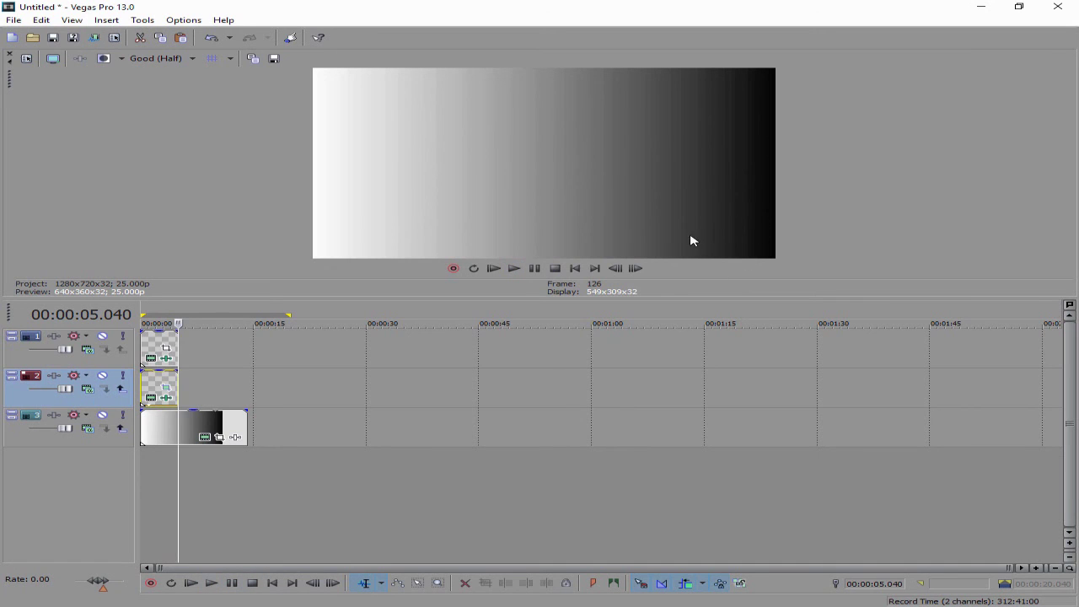